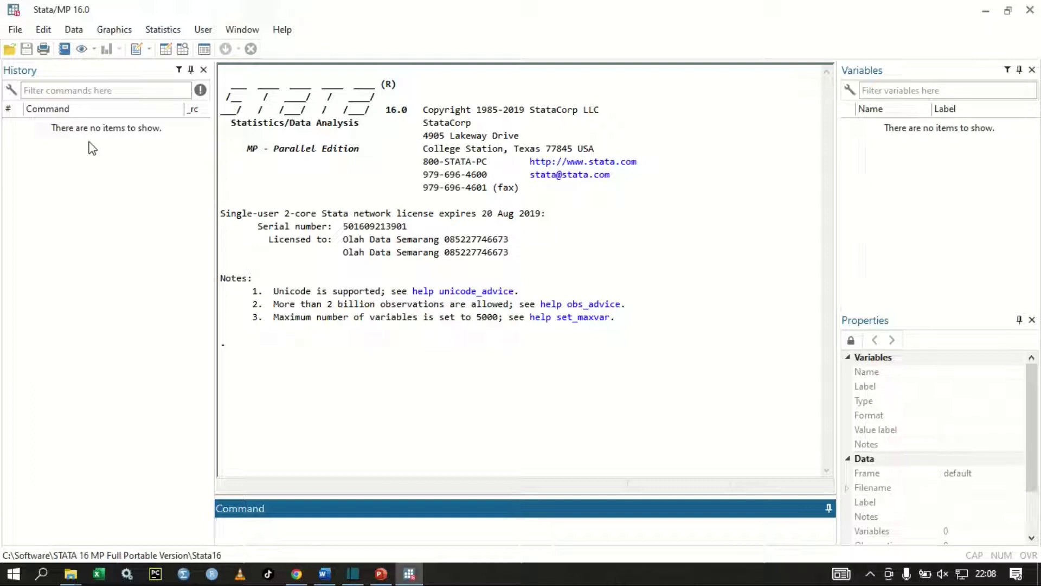
Open the Base Reference Manual dataset list from the Stata 16 manual example datasets.
click(21, 30)
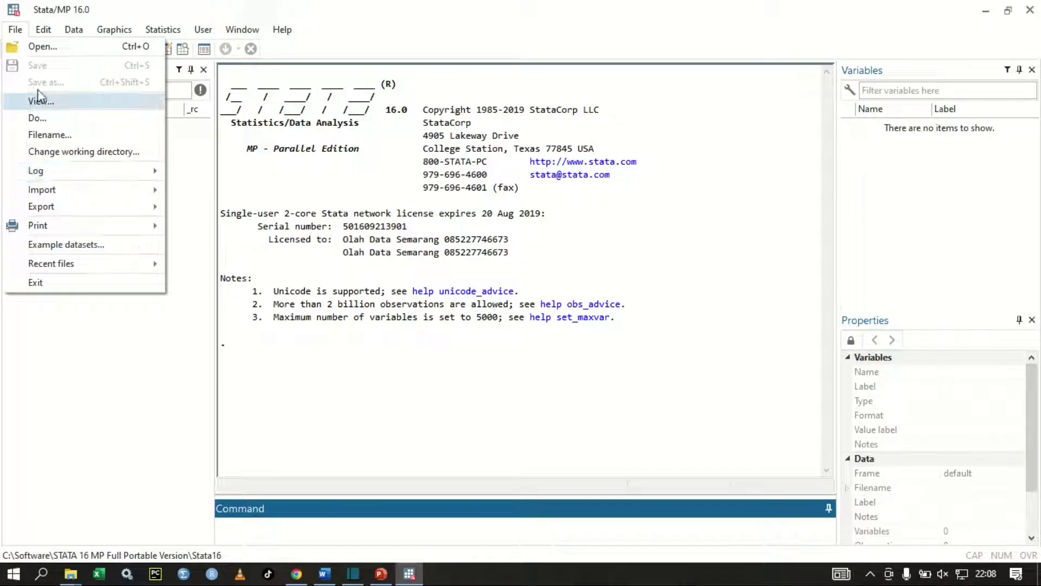
click(15, 29)
click(15, 29)
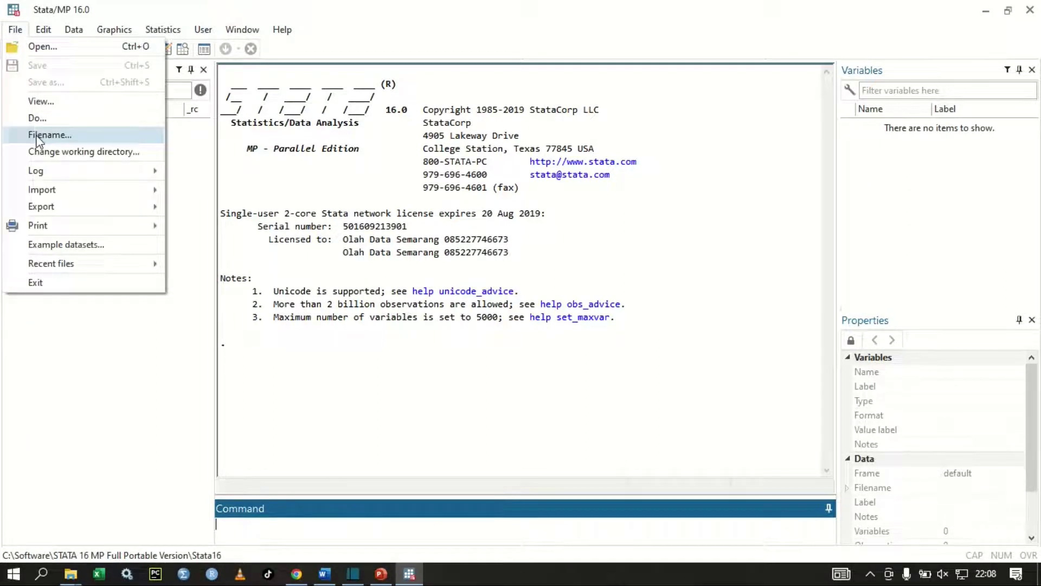
click(74, 247)
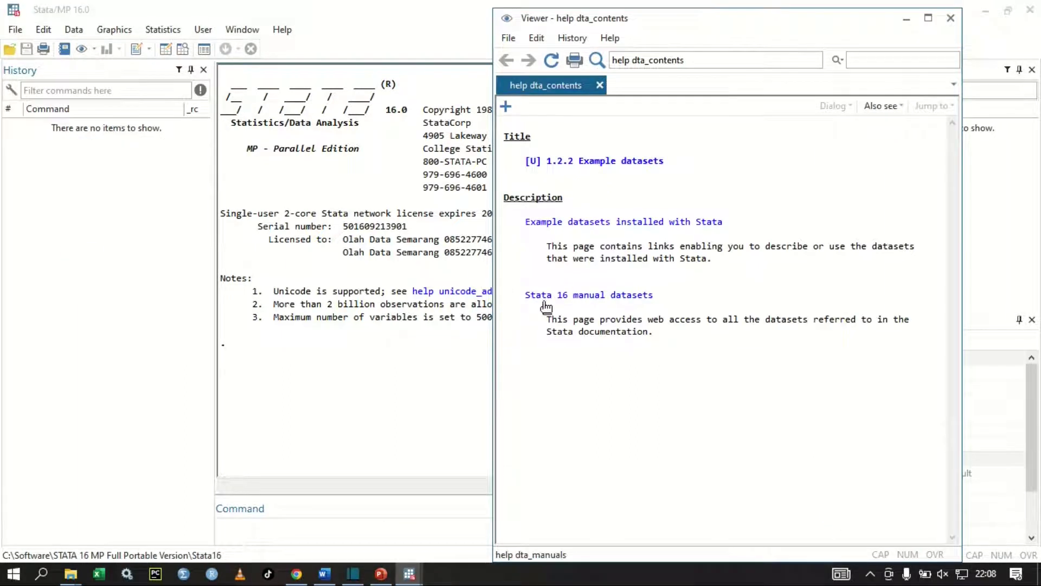
click(604, 297)
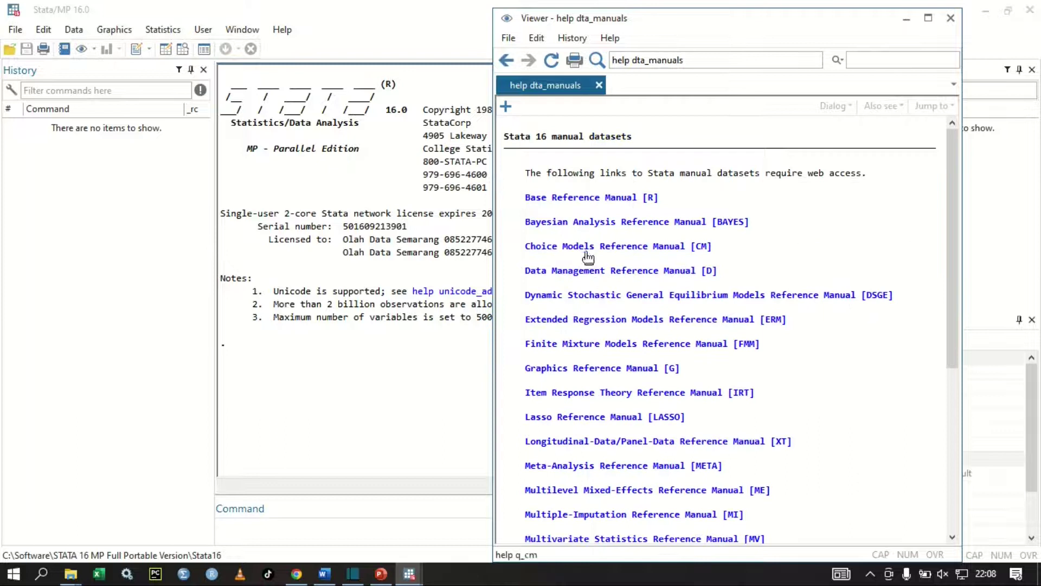
click(551, 199)
Load systolic.dta from the anova datasets and put the help viewer out of the way.
drag(621, 245, 546, 252)
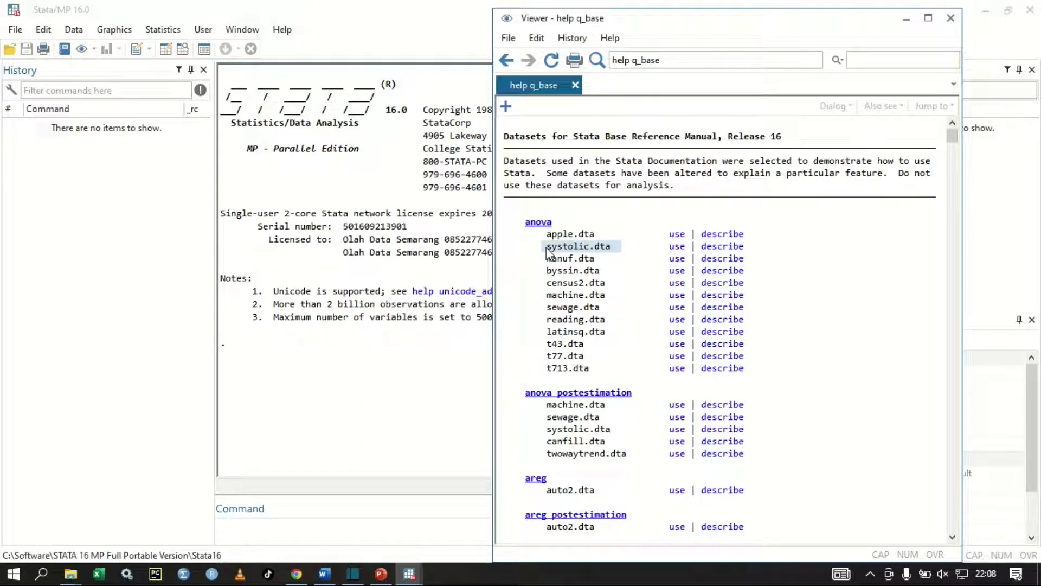
click(677, 247)
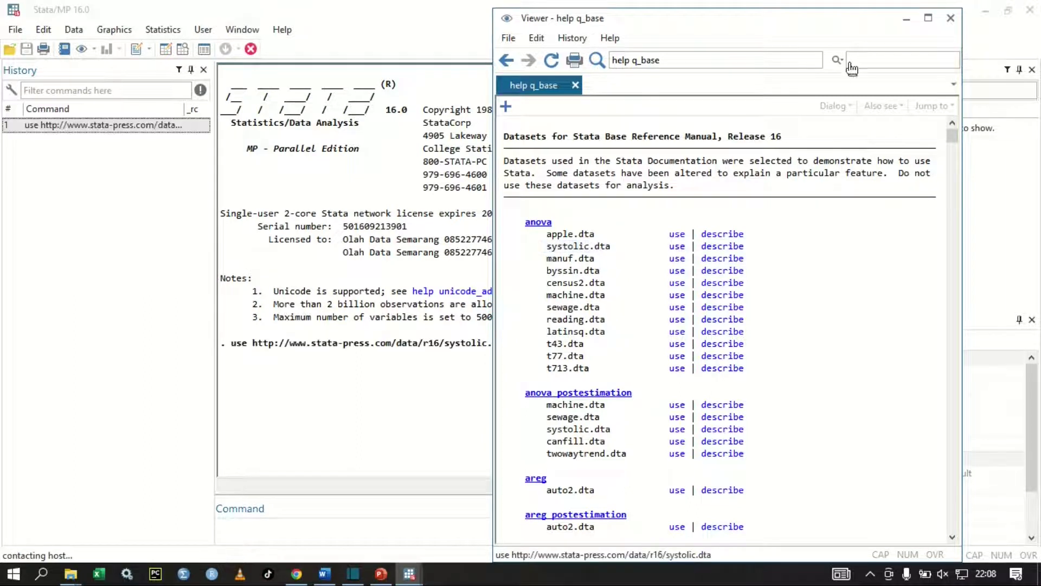
click(906, 18)
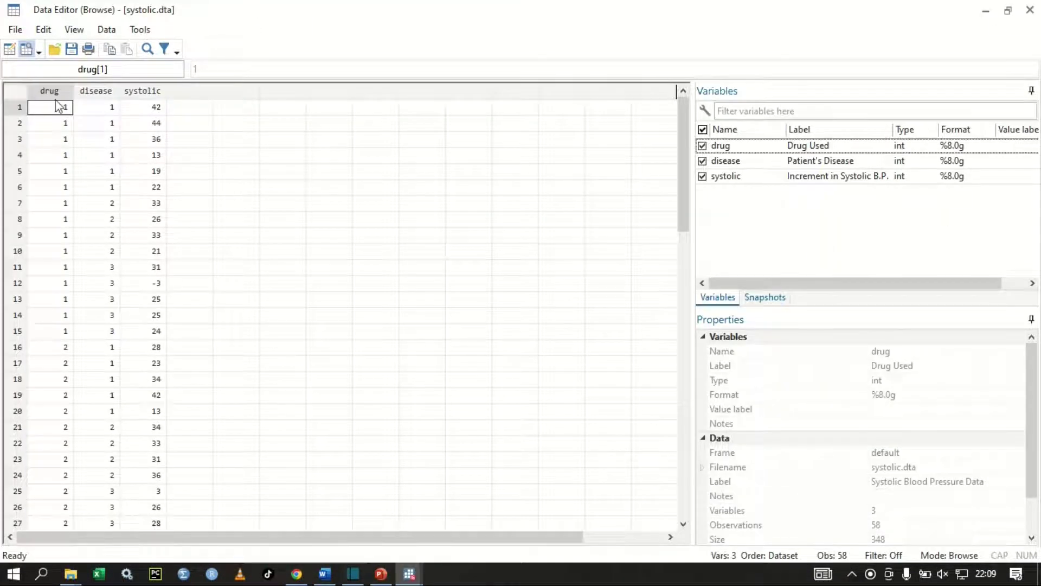
Look through the observations of systolic.dta in the Data Editor's browse mode.
scroll(59, 109, down, 15)
scroll(59, 139, up, 3)
scroll(59, 139, up, 12)
scroll(59, 140, down, 2)
scroll(58, 140, up, 2)
scroll(119, 98, down, 1)
scroll(117, 96, up, 1)
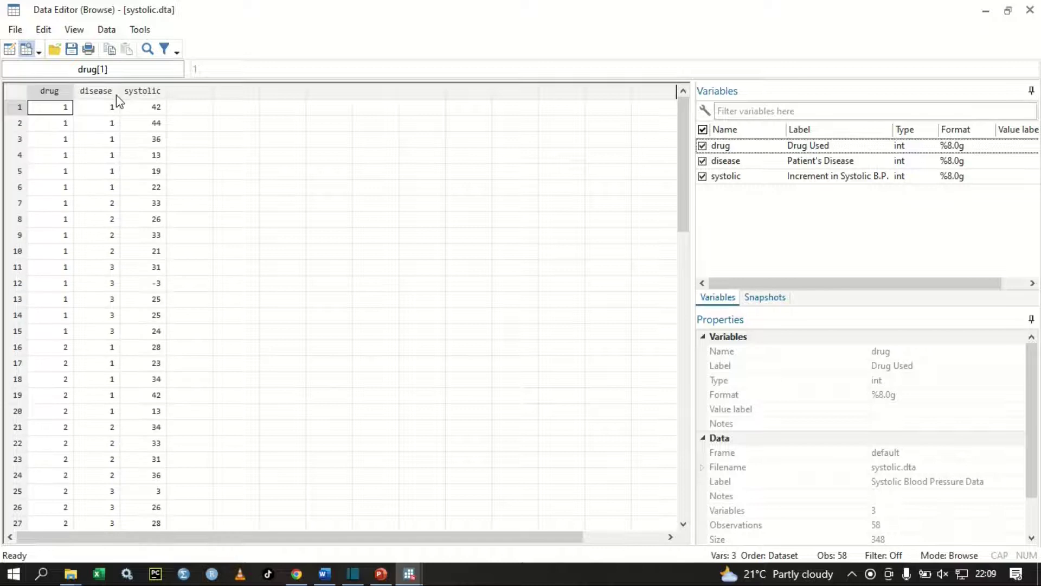
Examine the systolic and drug columns in the Data Editor, then return to the main results window.
click(150, 91)
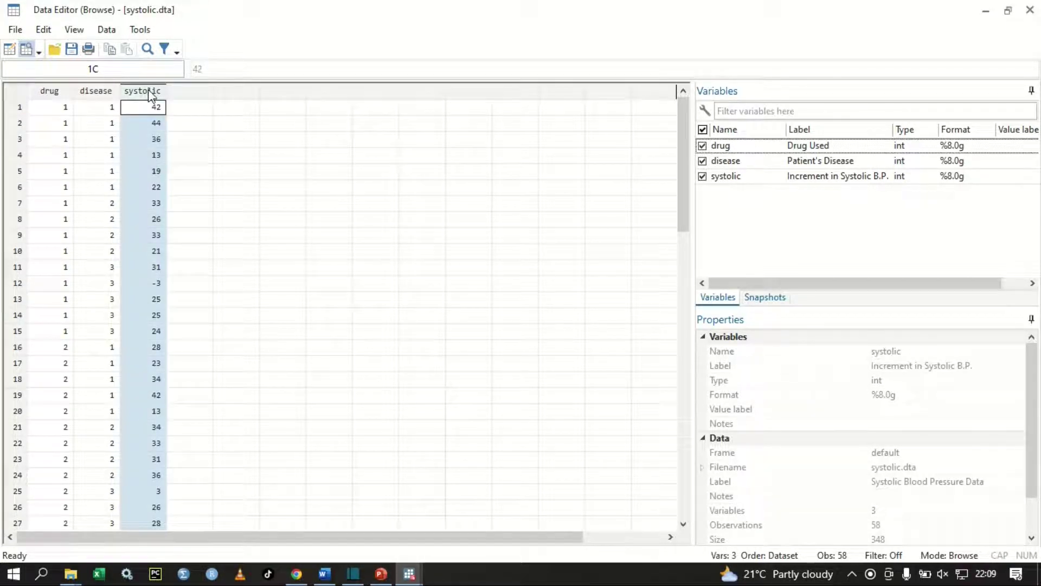
scroll(147, 117, down, 4)
scroll(146, 121, up, 4)
scroll(153, 109, down, 11)
scroll(153, 108, up, 11)
scroll(152, 108, down, 11)
scroll(151, 107, down, 5)
scroll(151, 107, up, 11)
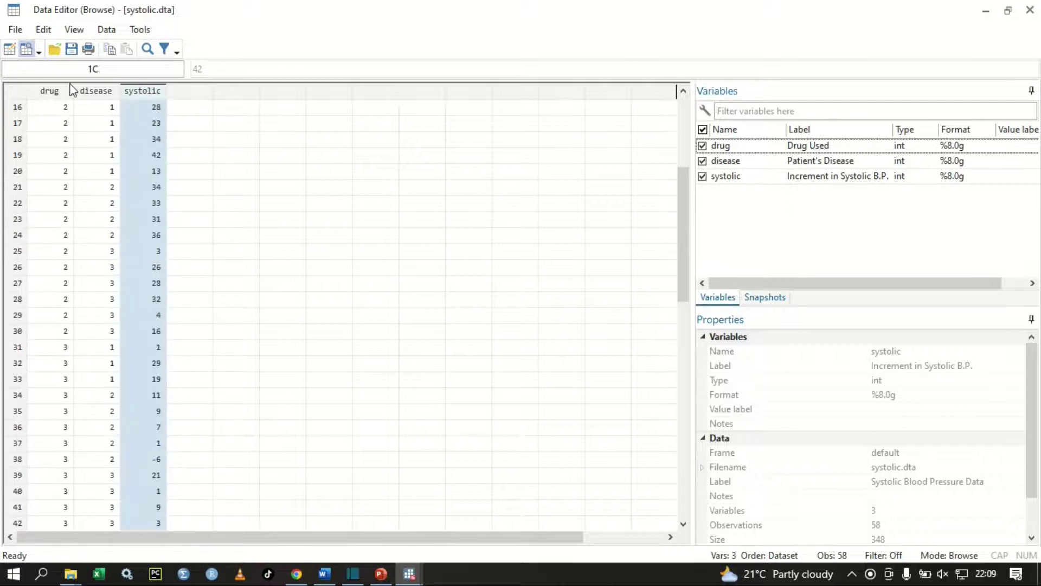
click(51, 92)
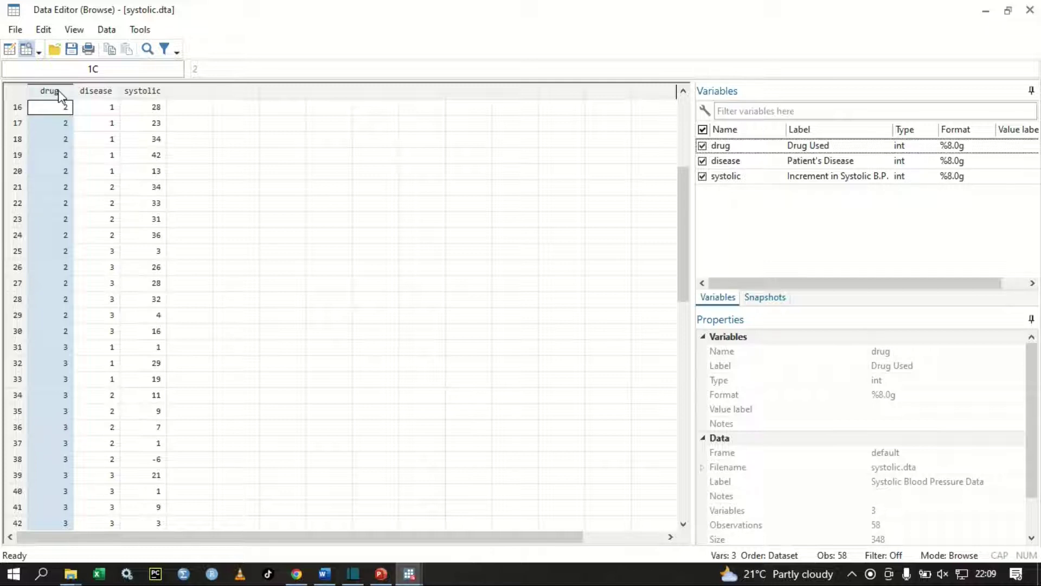
click(984, 11)
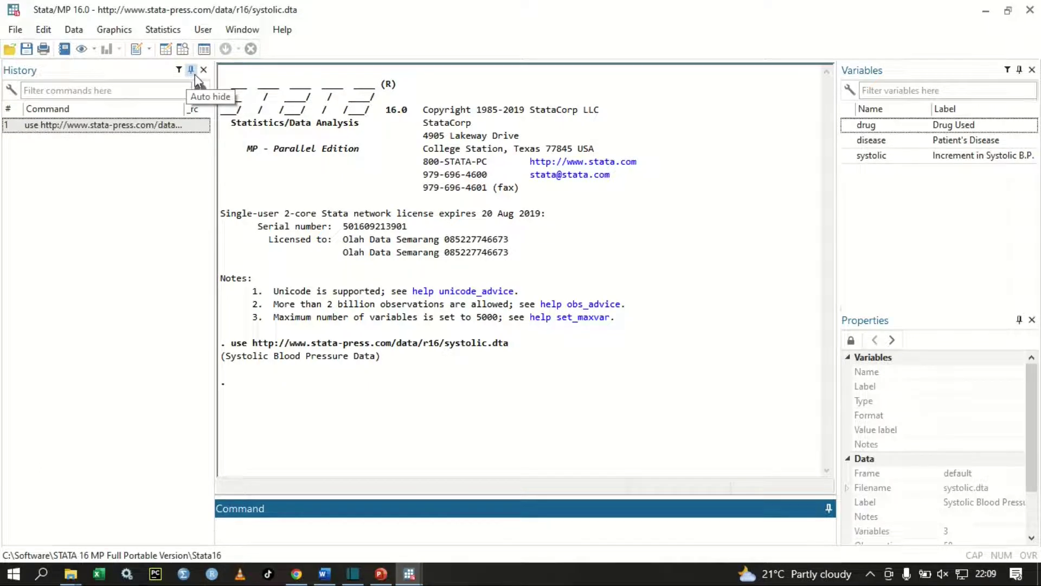
Run a one-way ANOVA with systolic as the response variable and drug as the factor variable.
click(163, 30)
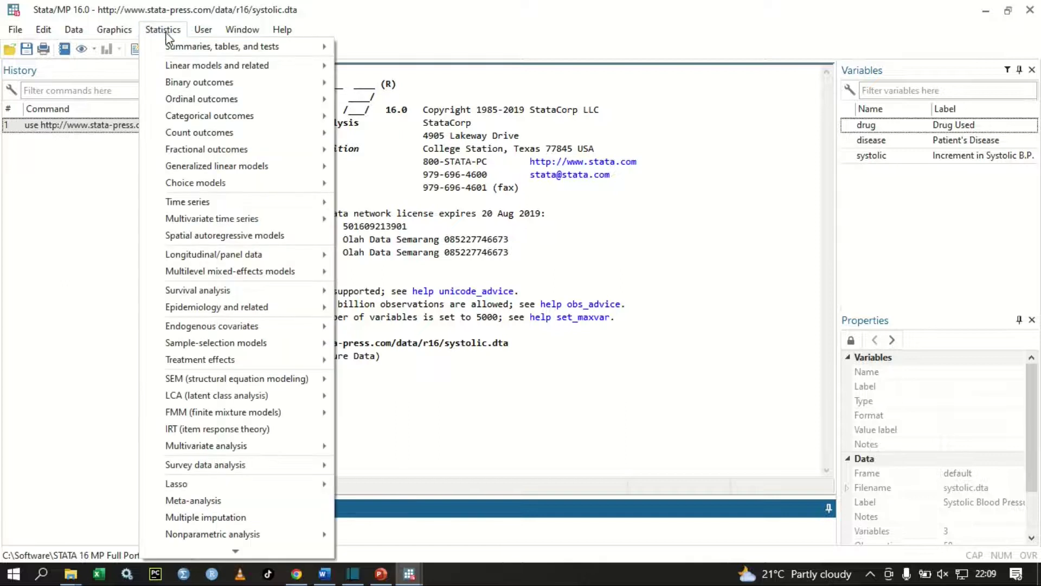
mouse_move(174, 52)
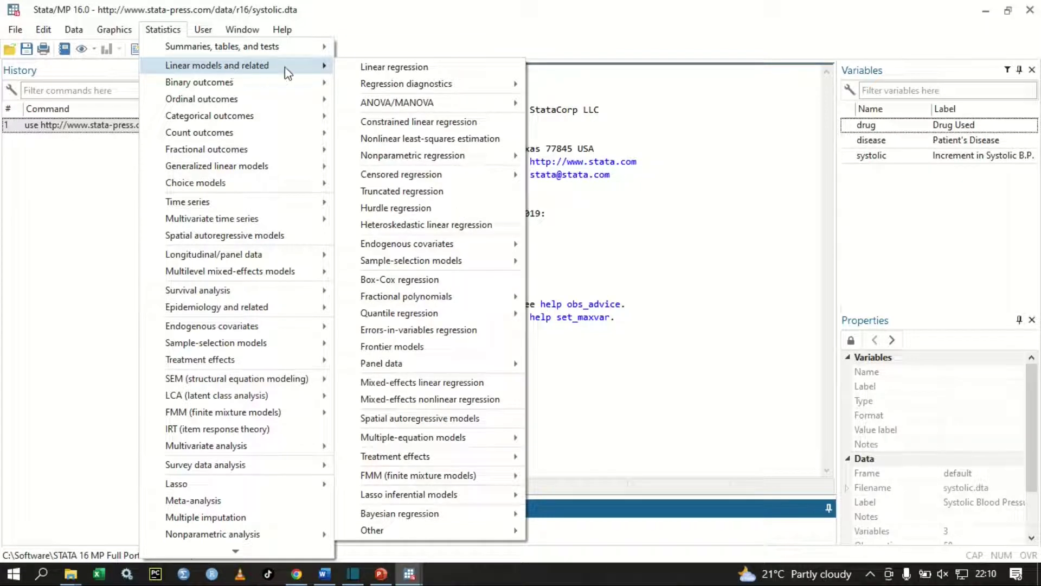
mouse_move(380, 106)
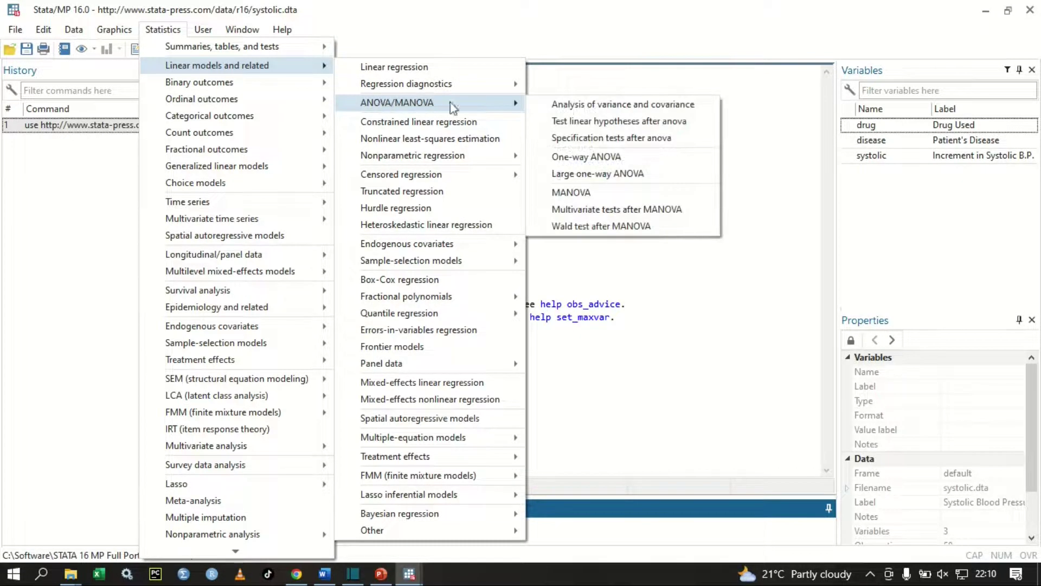
click(580, 157)
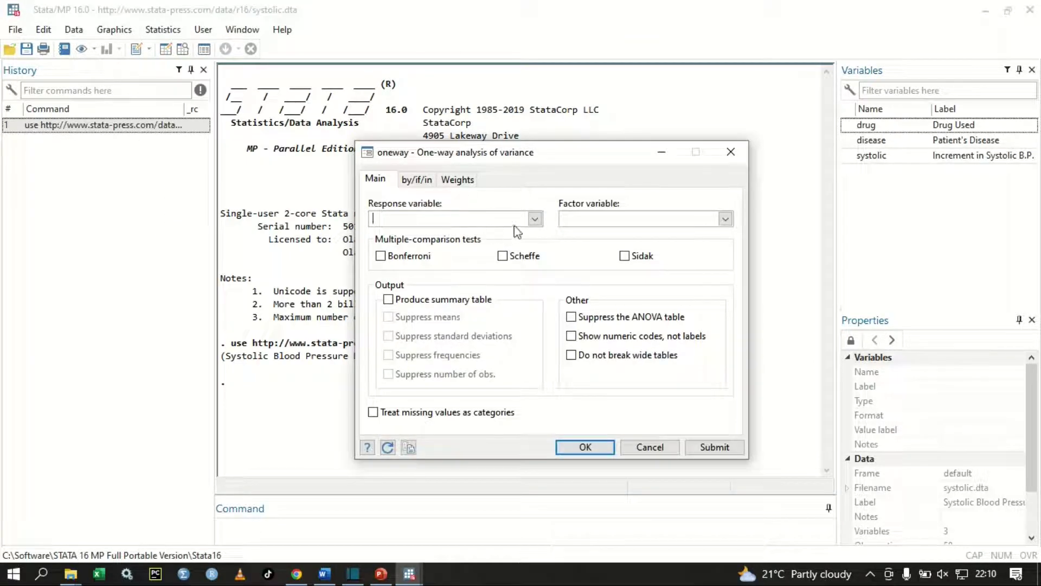
click(534, 219)
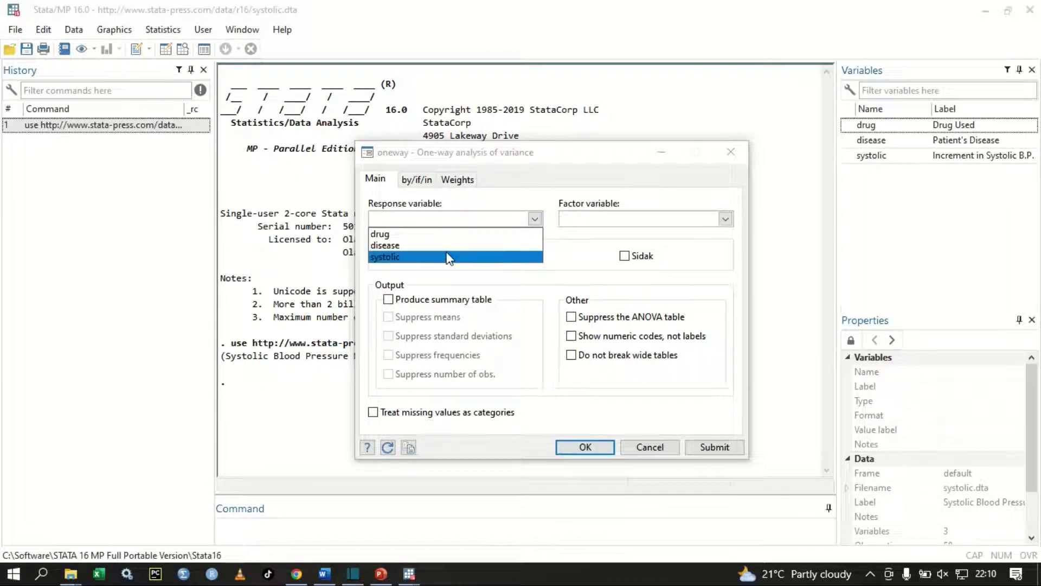
click(534, 256)
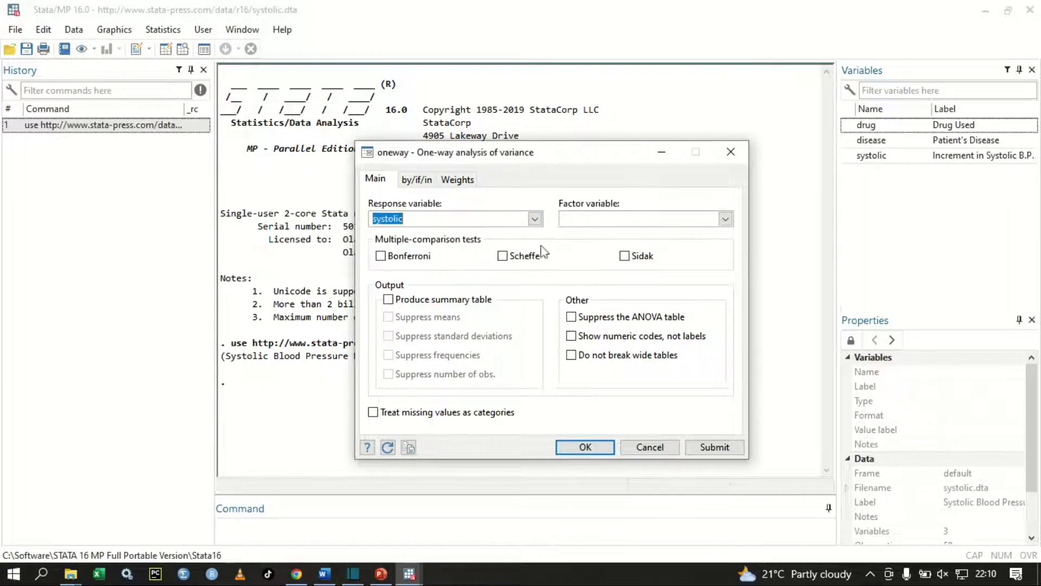
click(725, 219)
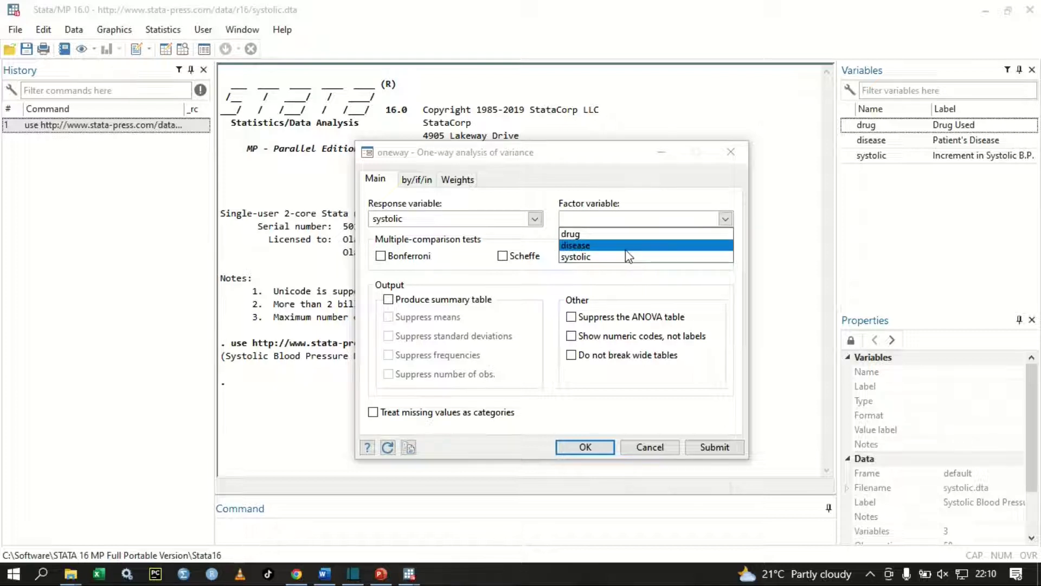
click(622, 233)
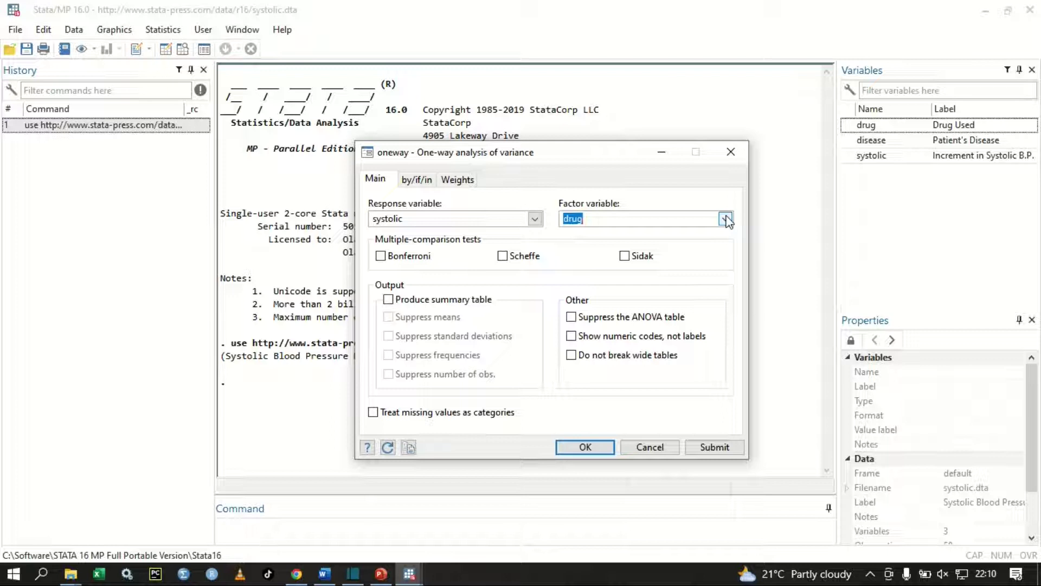
click(710, 446)
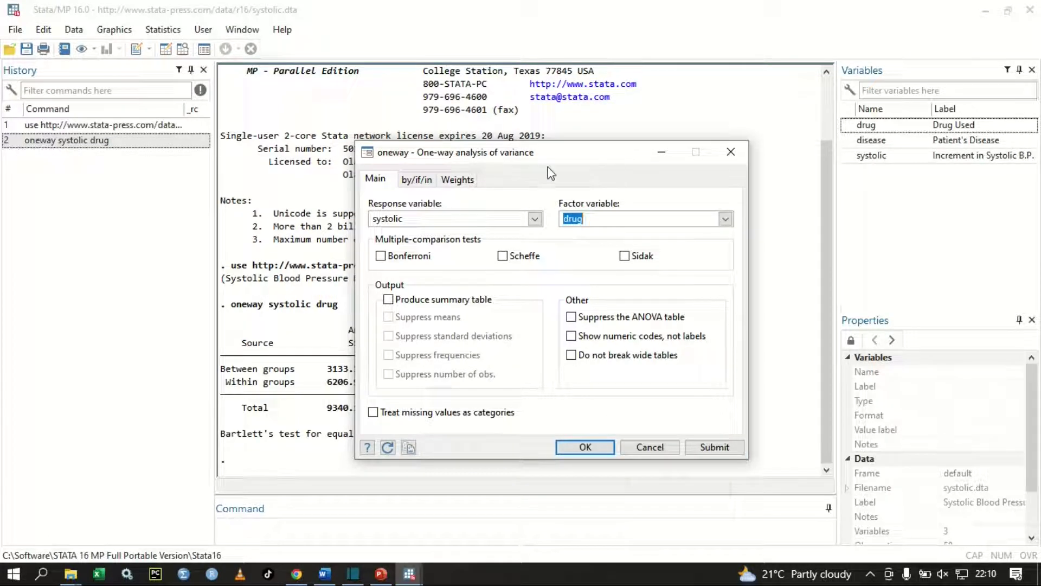
click(662, 153)
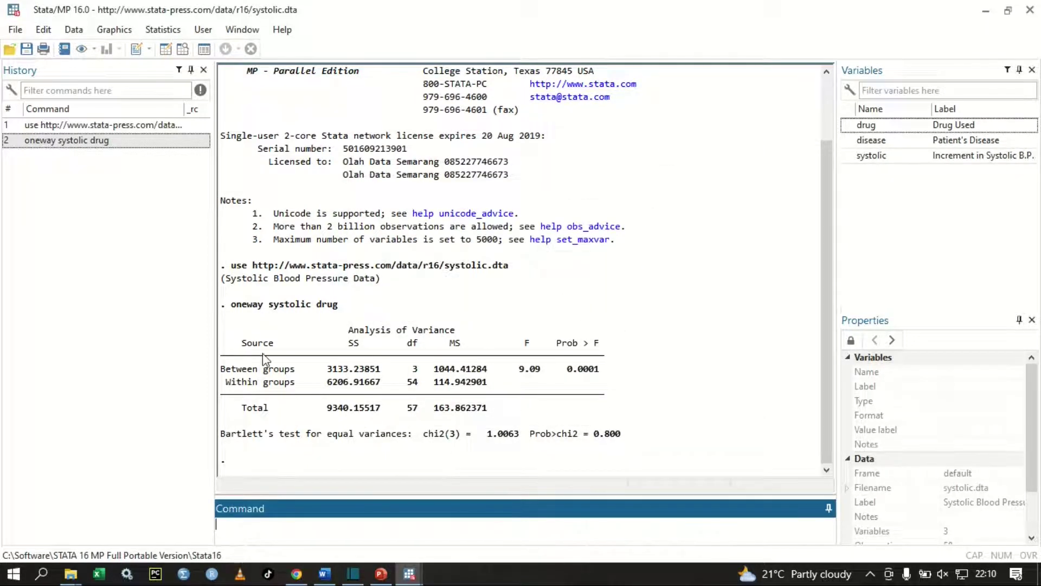
Examine the oneway command, the between-groups p-value and Bartlett's test for equal variances in the output.
click(346, 311)
drag(279, 319, 234, 308)
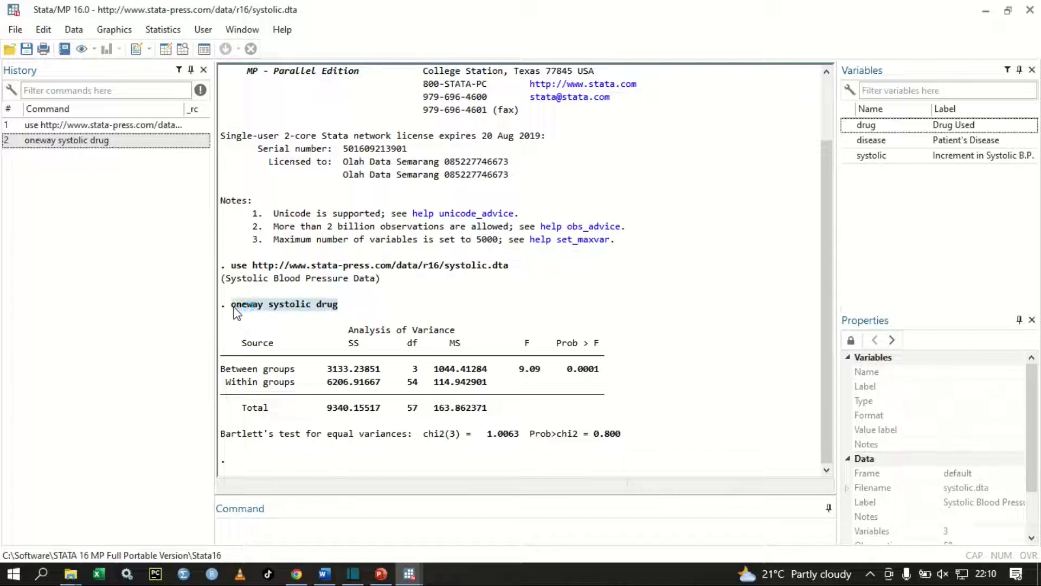
click(260, 524)
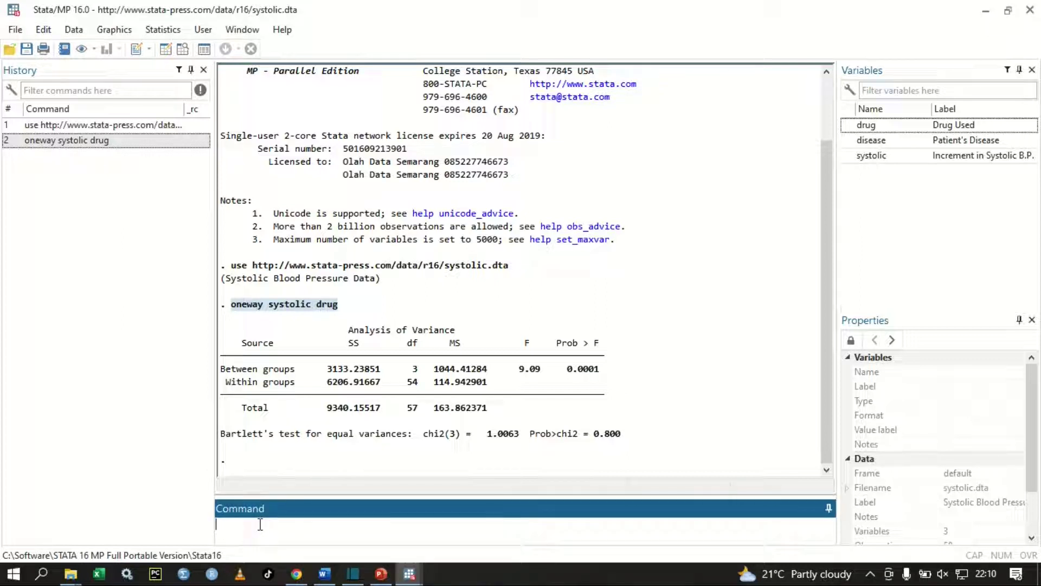
click(325, 378)
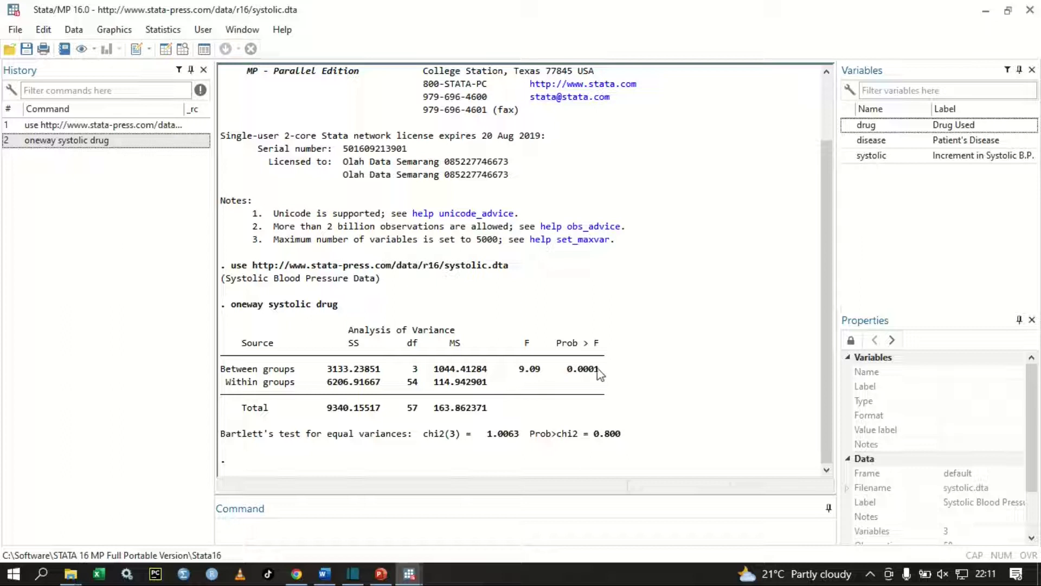
drag(569, 370, 597, 373)
click(608, 376)
drag(607, 375, 568, 376)
click(595, 369)
drag(226, 438, 416, 438)
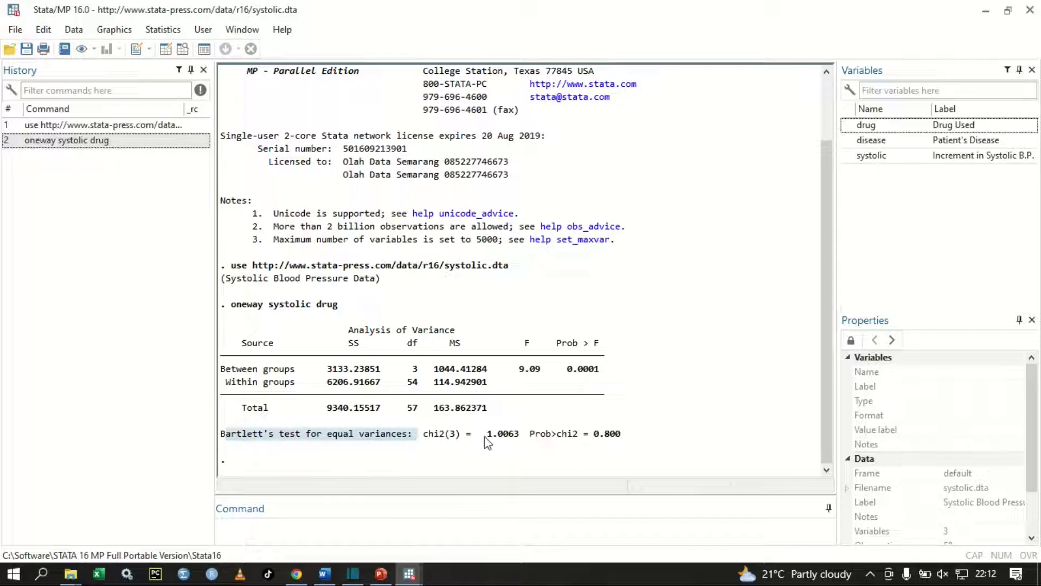
drag(588, 436, 626, 433)
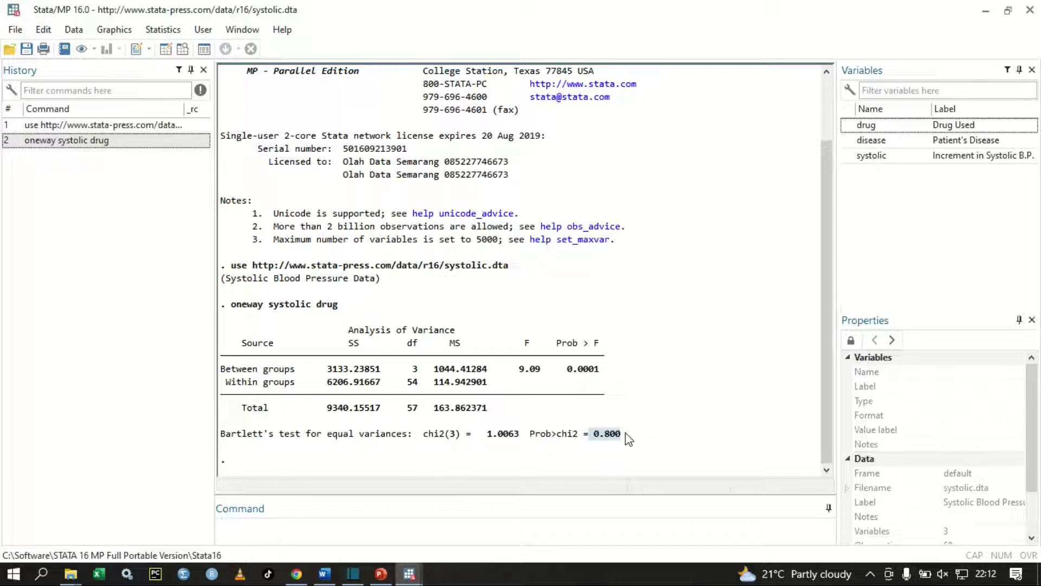
click(630, 433)
Rerun the one-way ANOVA of systolic by drug with a summary table and review the group means and p-value.
click(410, 574)
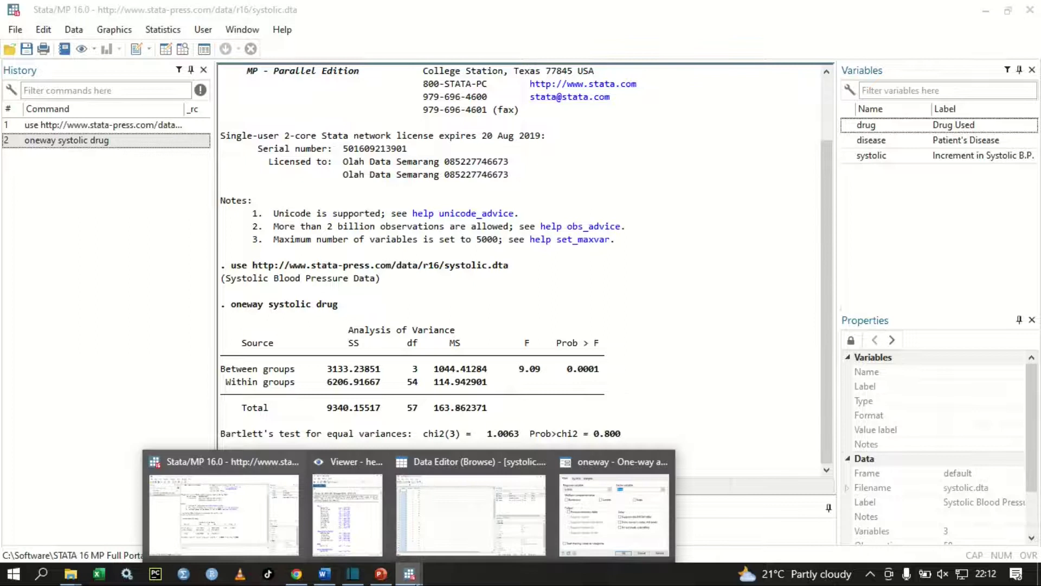
click(610, 507)
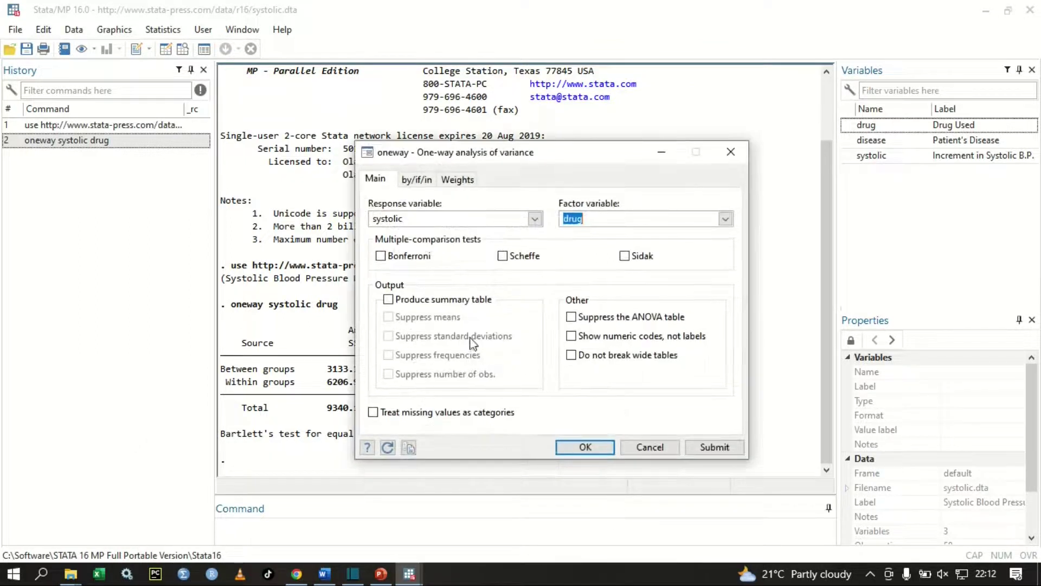
click(388, 299)
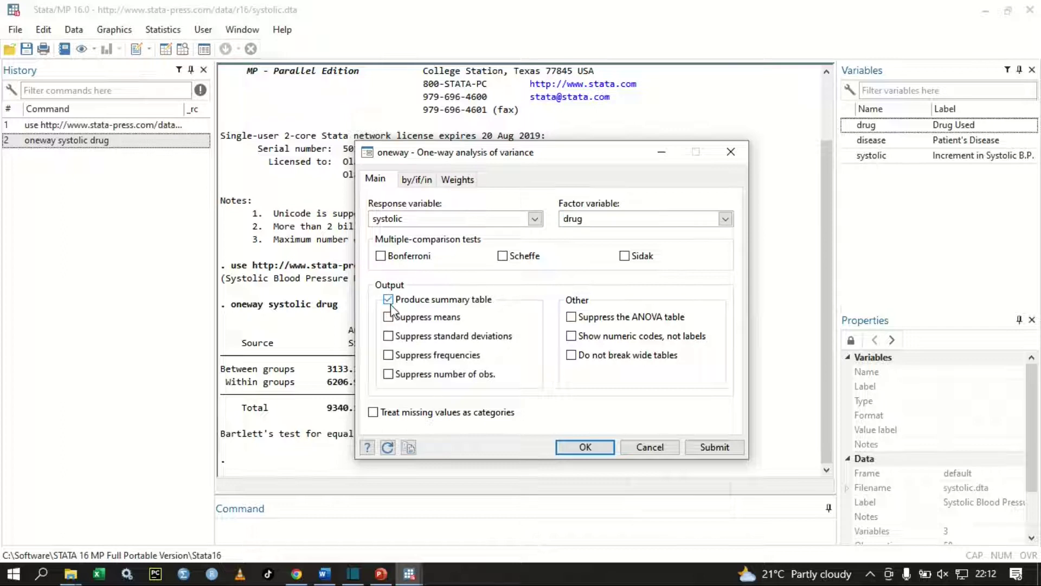
click(715, 446)
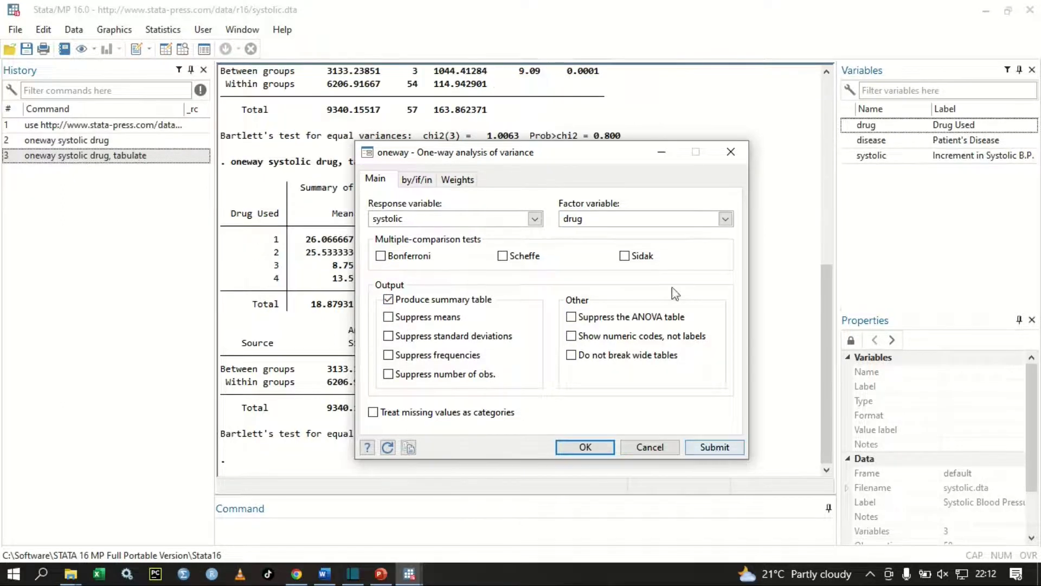
click(665, 152)
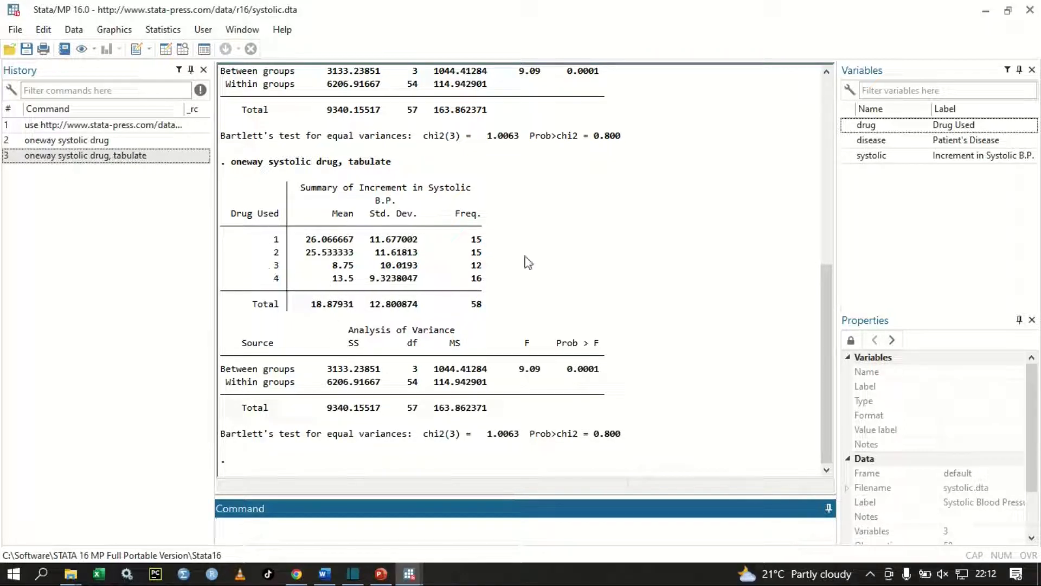
click(323, 243)
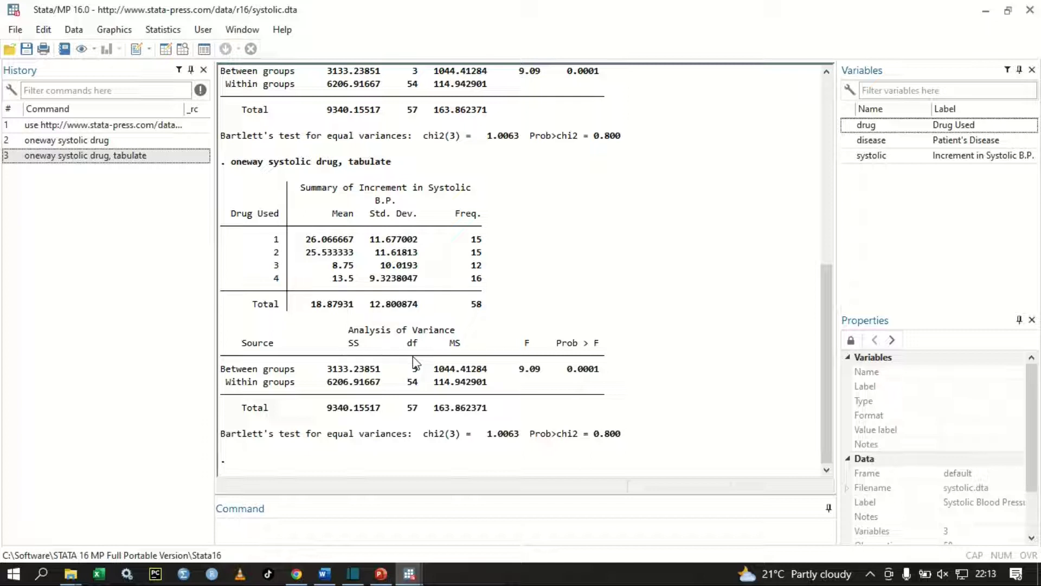
drag(573, 372, 603, 373)
Rerun the one-way ANOVA of systolic by drug with the Bonferroni multiple-comparison test added.
click(409, 574)
click(585, 503)
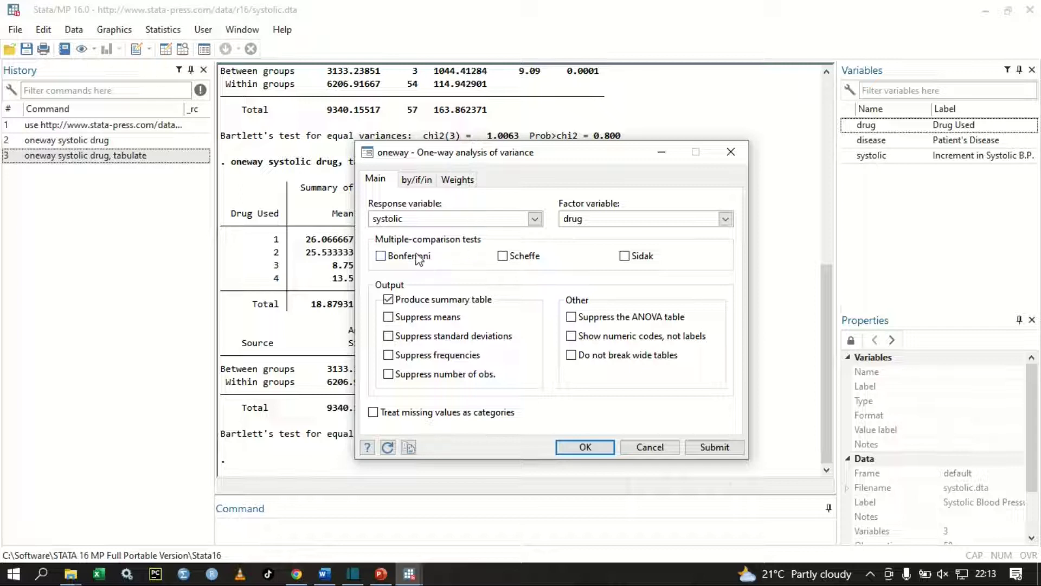
click(381, 256)
click(711, 446)
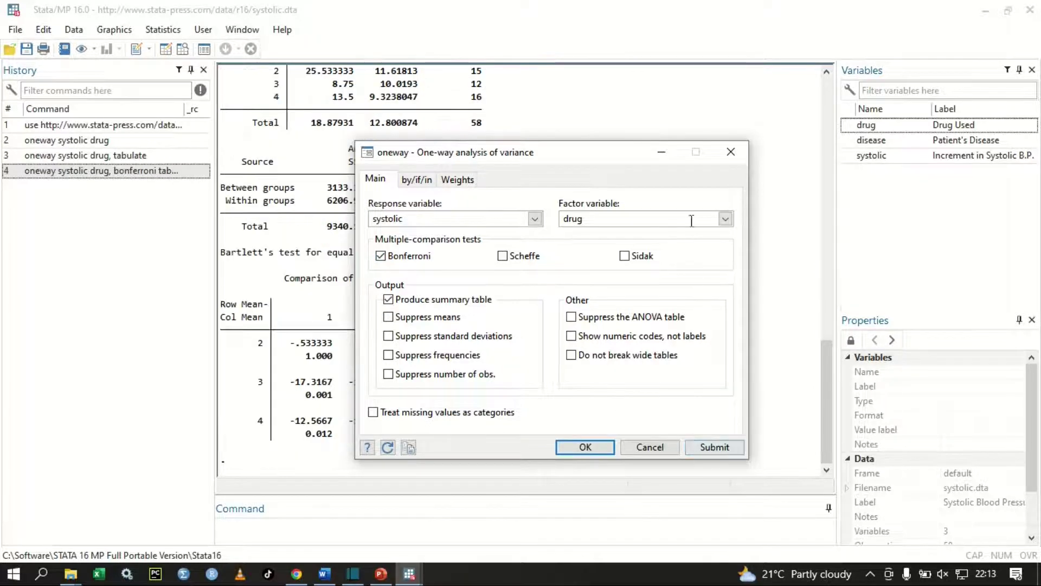
Minimize the oneway dialog and review the oneway command with its bonferroni and tabulate options, the summary table and the ANOVA table.
click(661, 152)
scroll(408, 249, up, 5)
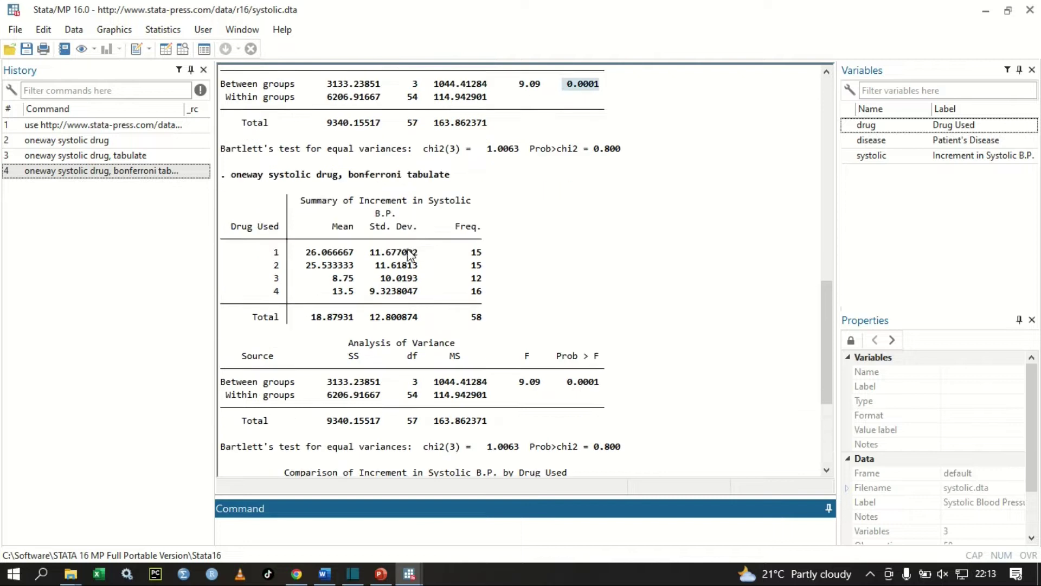
drag(462, 178, 234, 181)
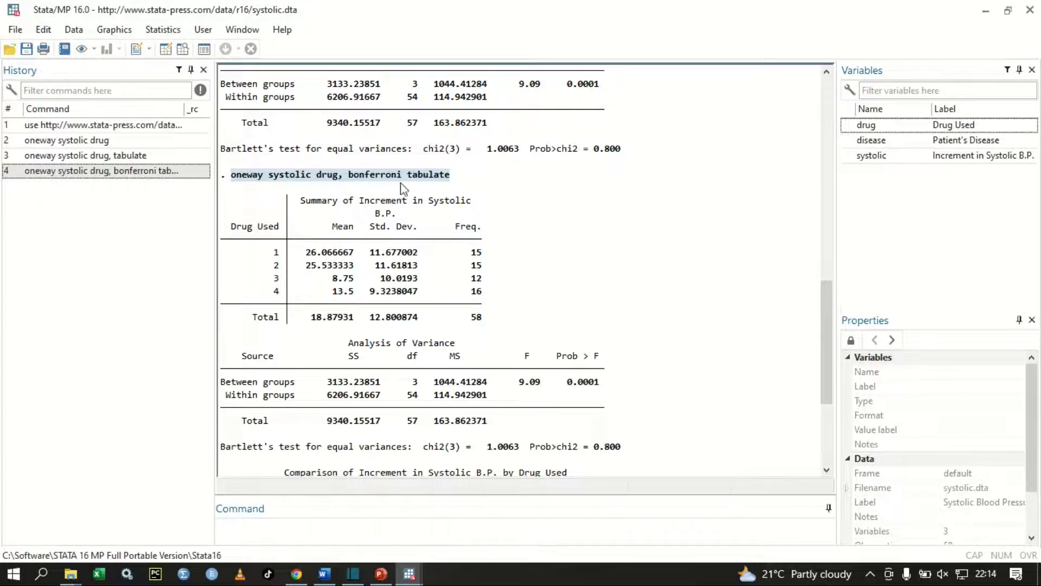
scroll(404, 251, down, 5)
scroll(404, 251, up, 2)
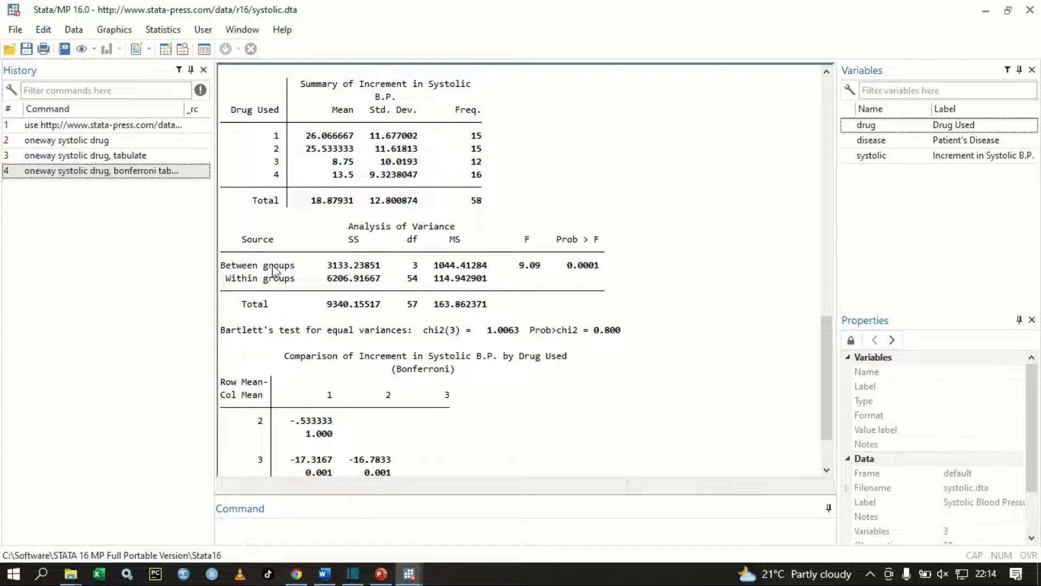
drag(312, 264, 418, 265)
click(602, 288)
scroll(586, 270, down, 1)
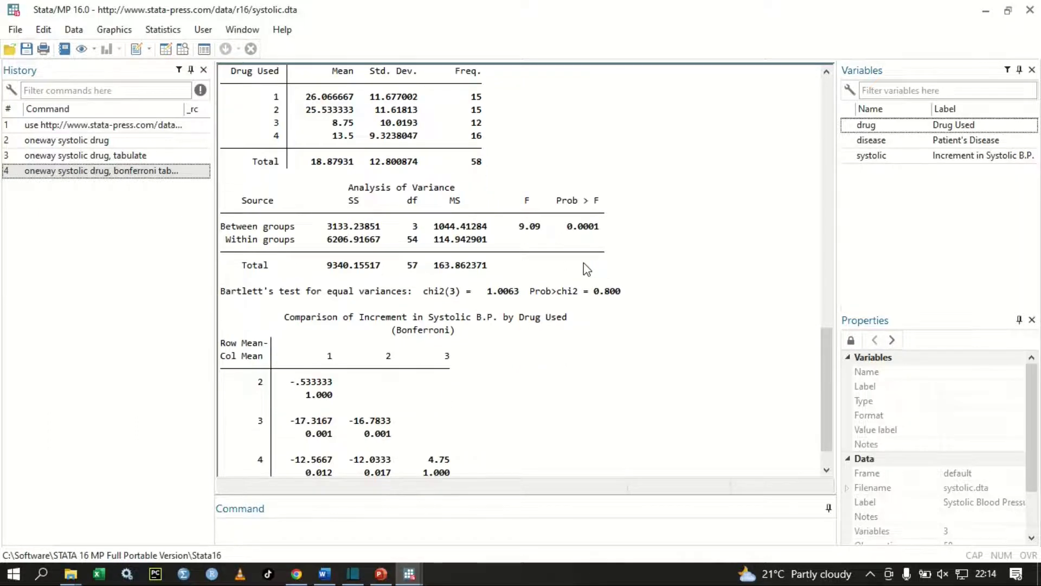
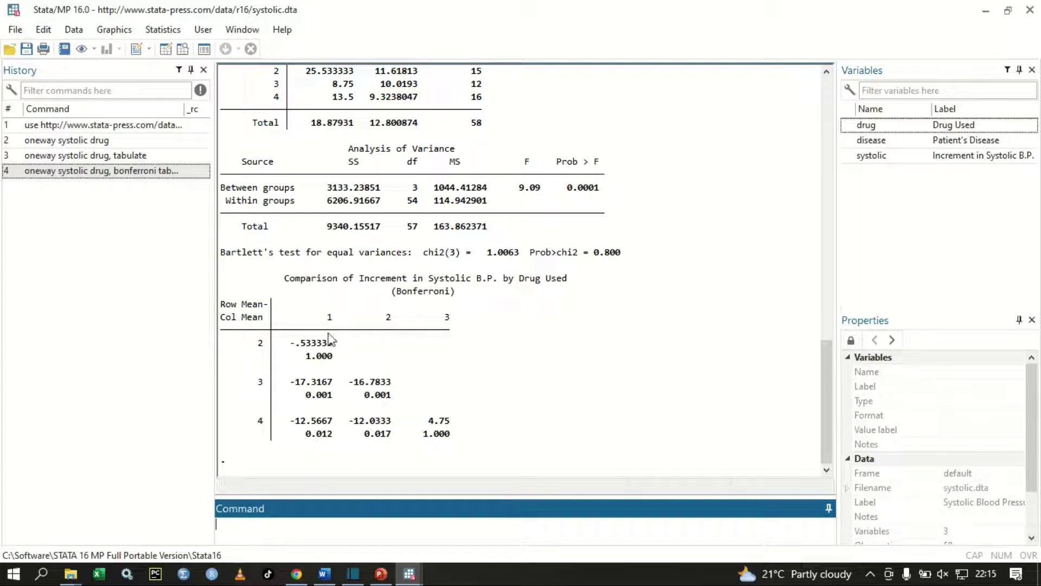
Examine the mean difference and p-value for drug 2 versus drug 1 in the Bonferroni comparison table.
drag(297, 346, 334, 346)
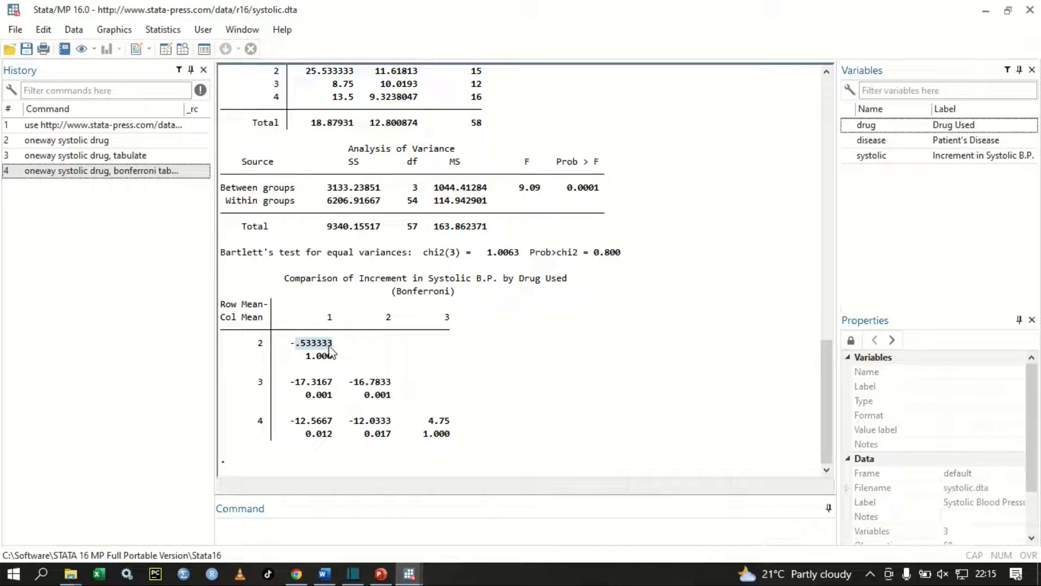
click(300, 357)
drag(302, 357, 338, 358)
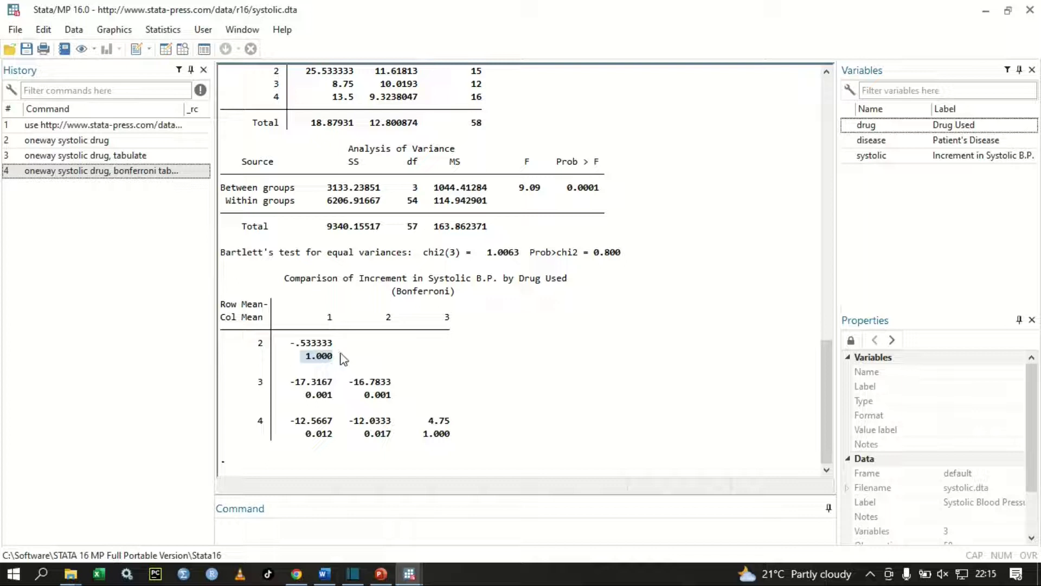
drag(301, 343, 336, 346)
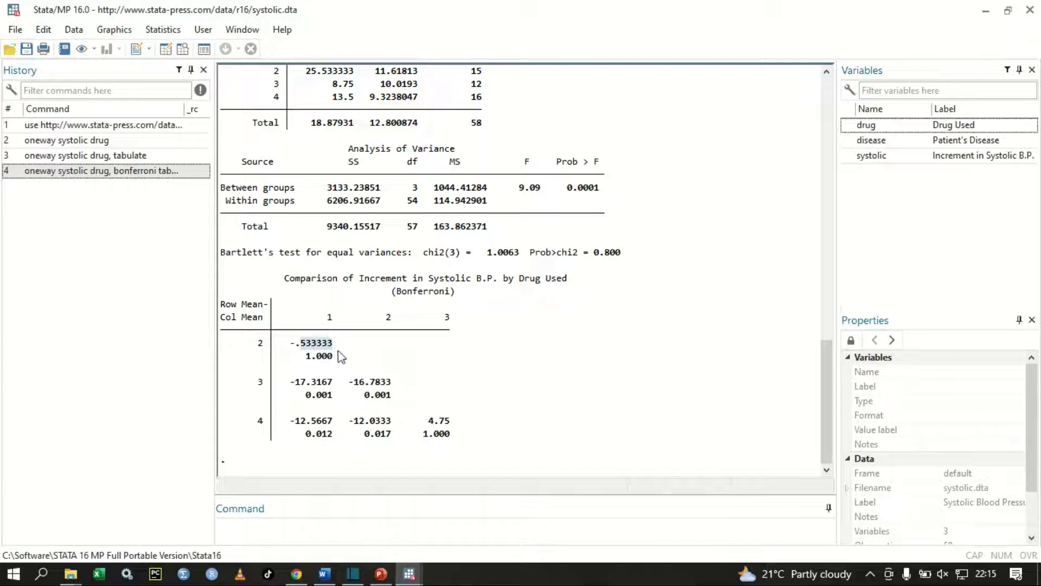
click(343, 352)
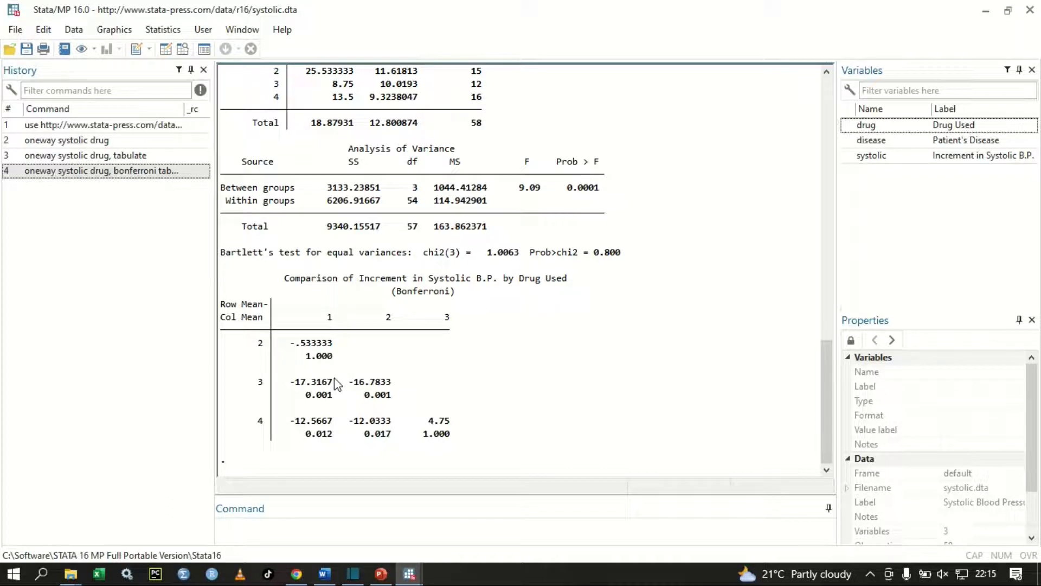
Examine the Bonferroni mean differences and p-values for drug 3 against drugs 1 and 2.
drag(331, 380, 294, 384)
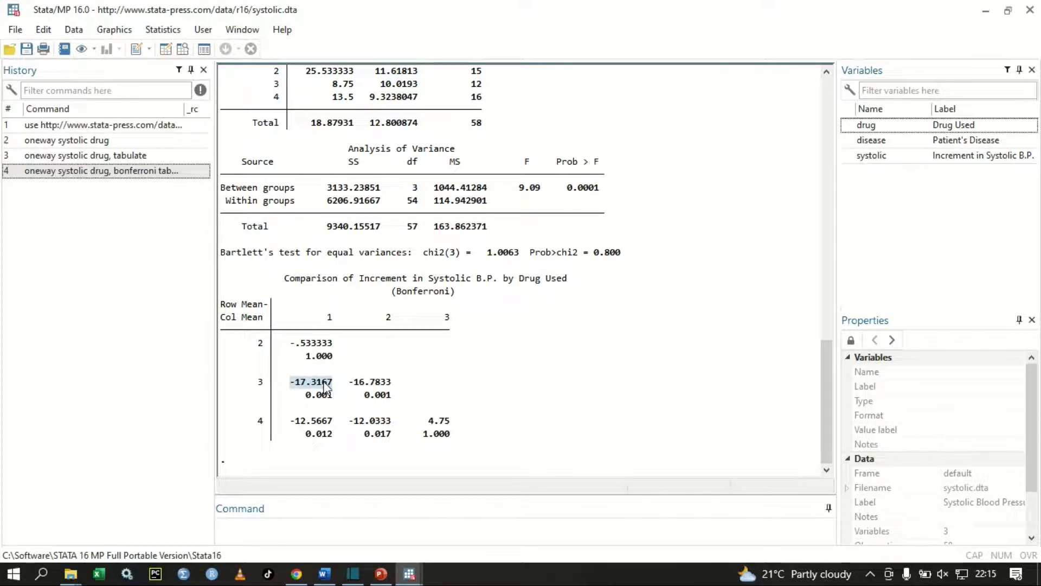
drag(297, 395, 333, 397)
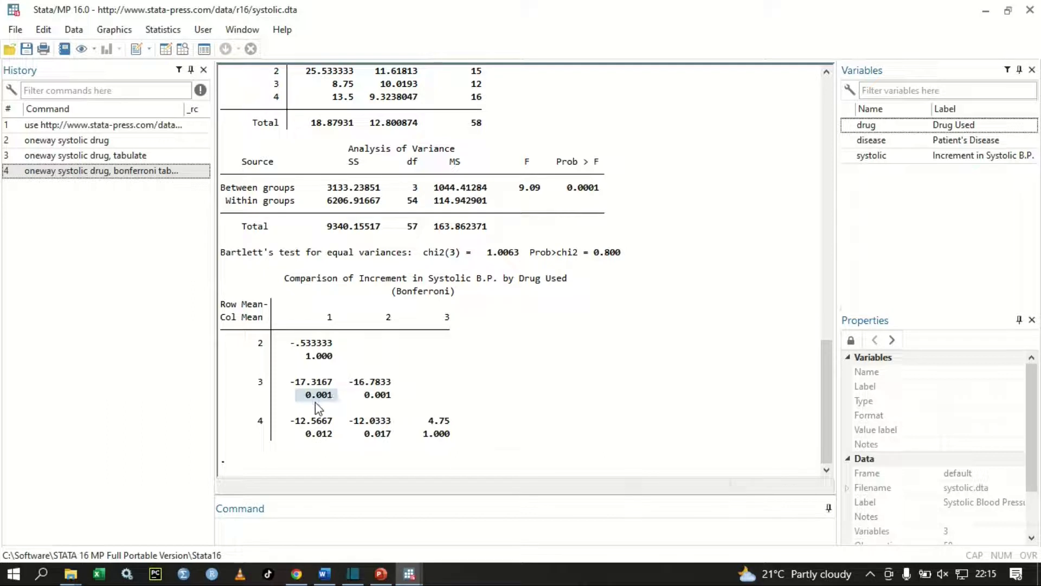
click(317, 397)
drag(285, 381, 331, 387)
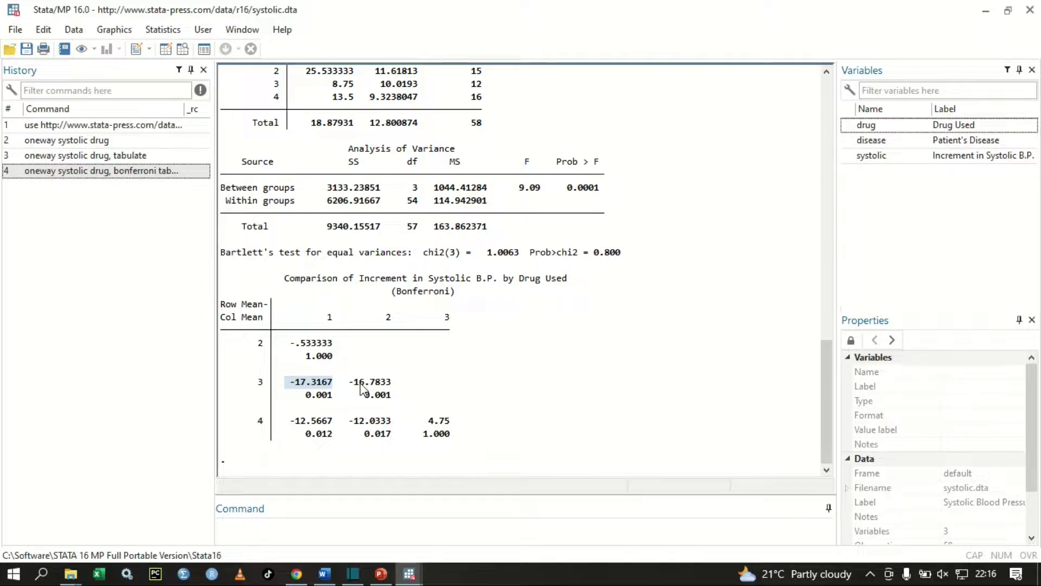
drag(359, 382, 392, 383)
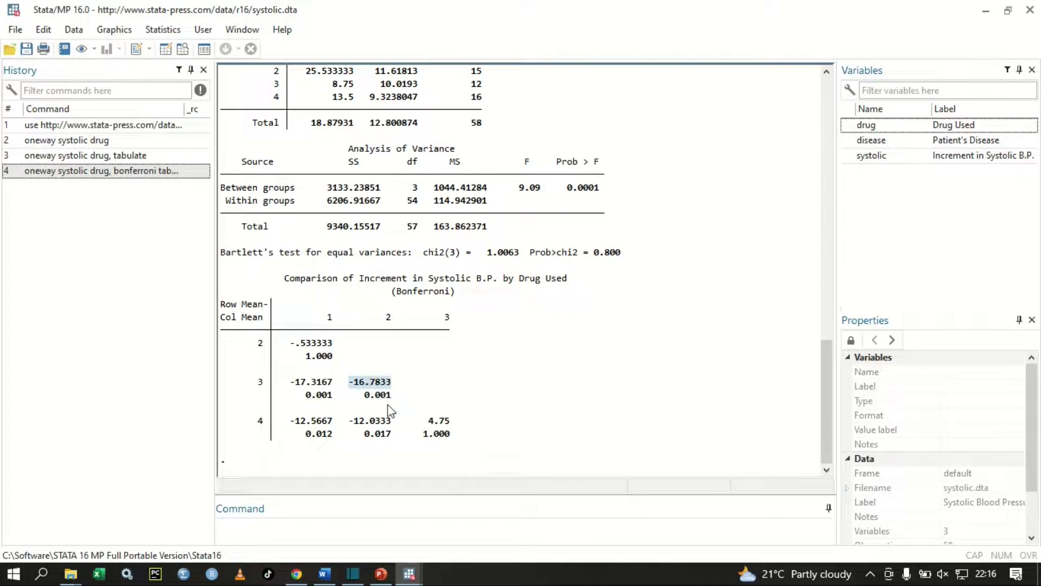
drag(365, 395, 388, 401)
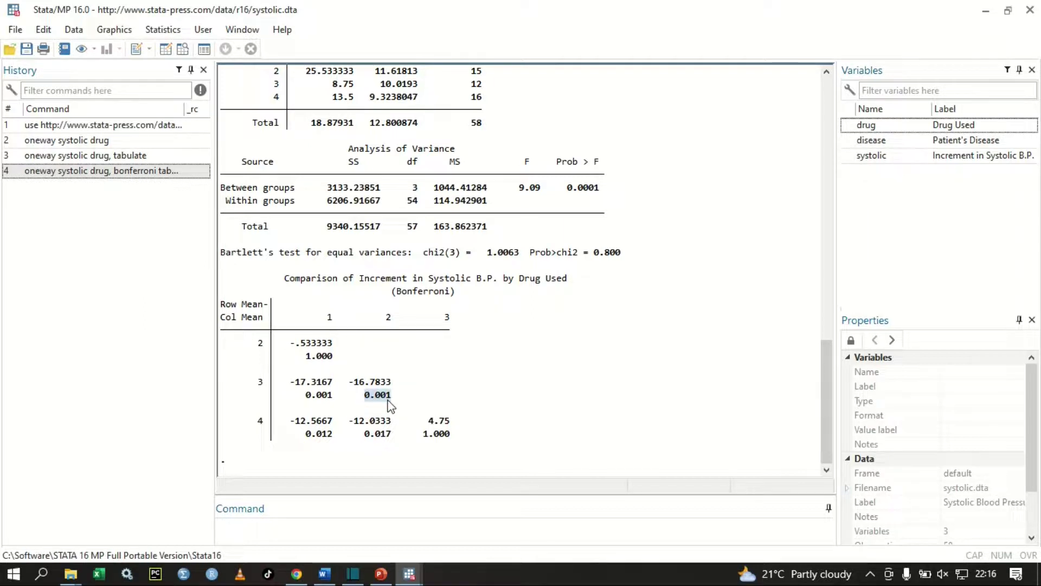
drag(395, 382, 347, 386)
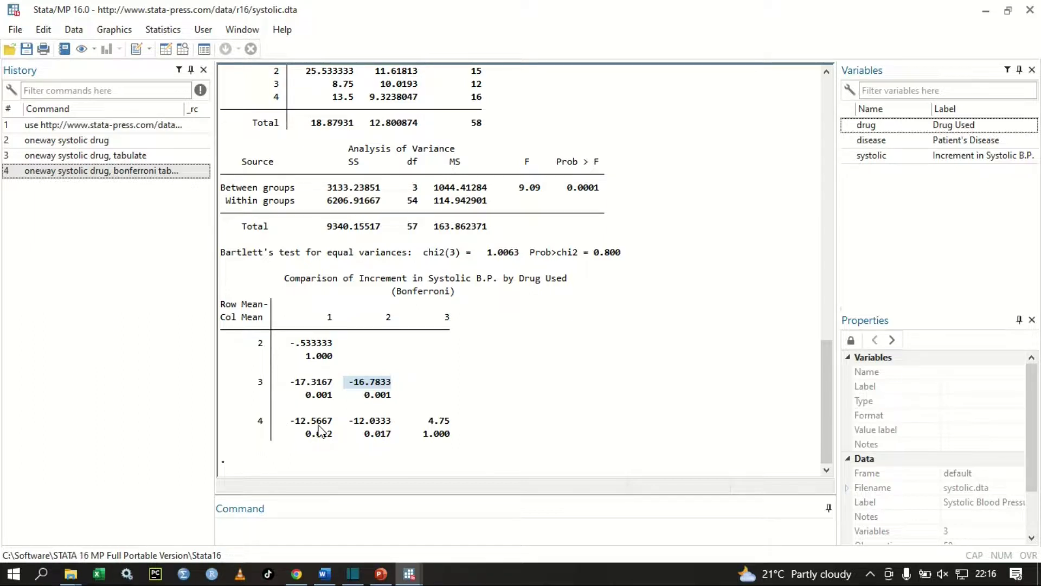
Examine the Bonferroni mean differences and p-values for drug 4 against drugs 1, 2 and 3.
drag(331, 422, 291, 421)
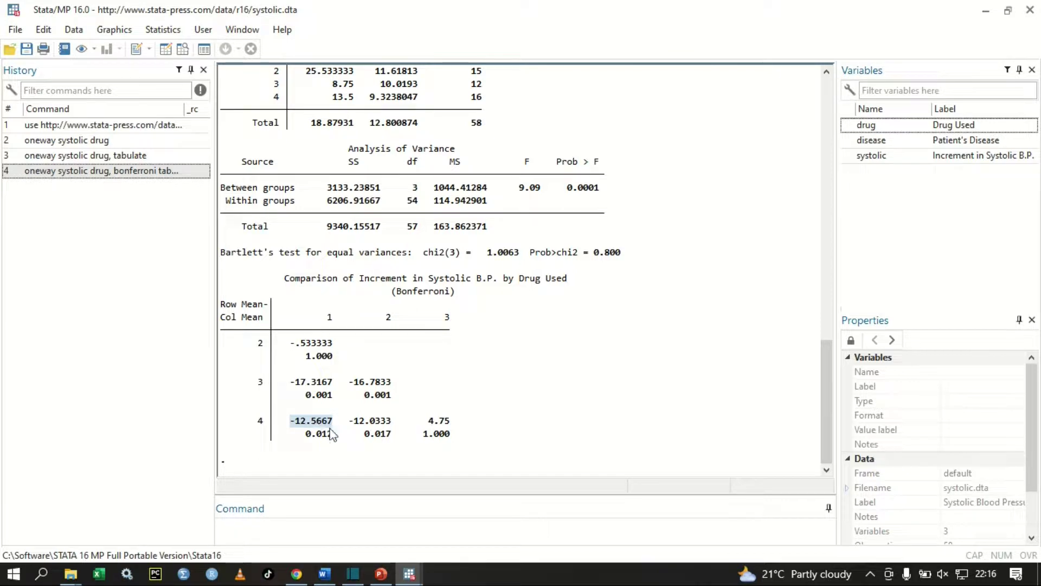
drag(306, 433, 332, 436)
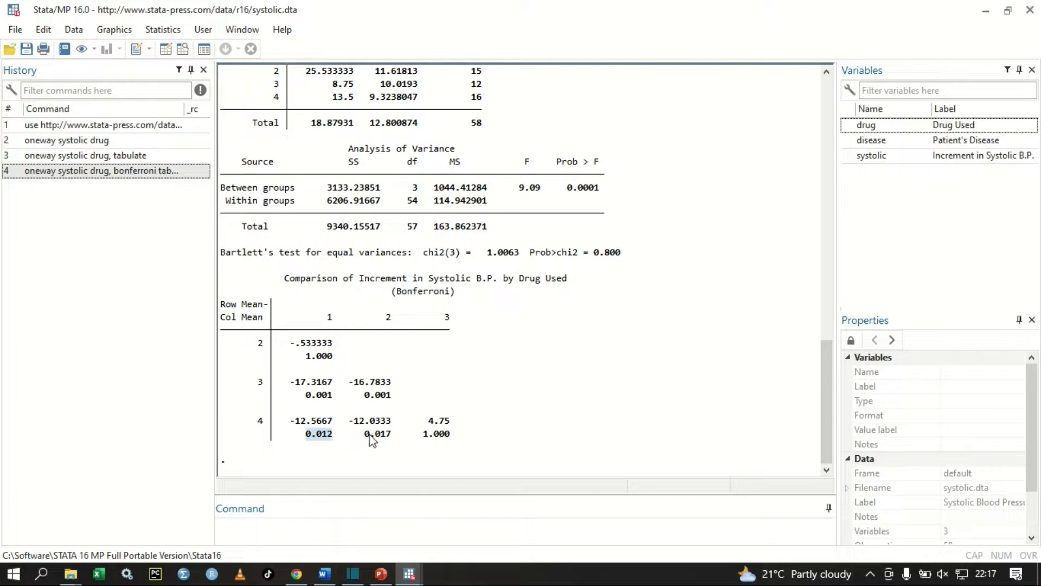
drag(353, 421, 390, 436)
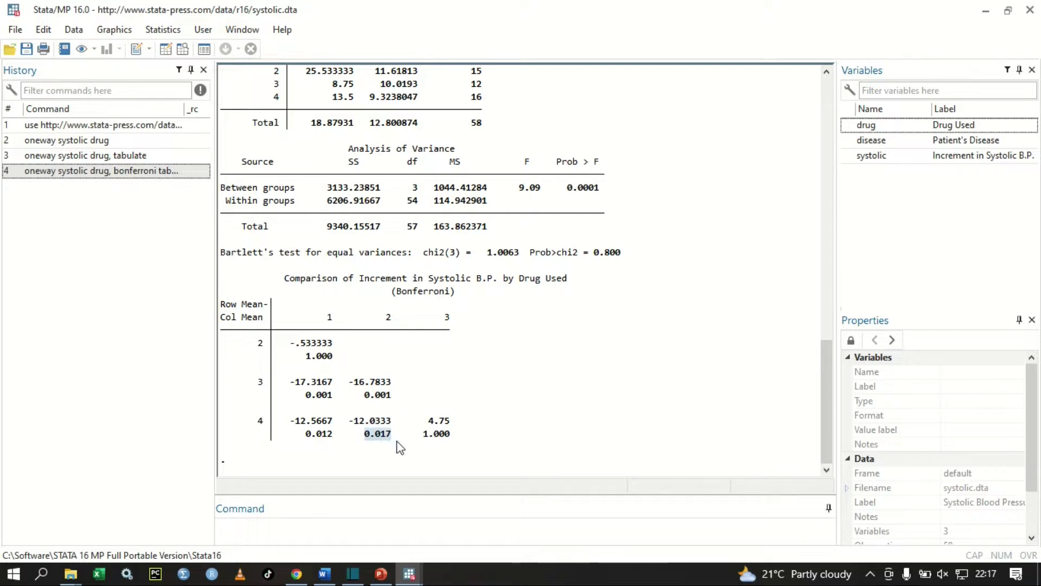
click(267, 431)
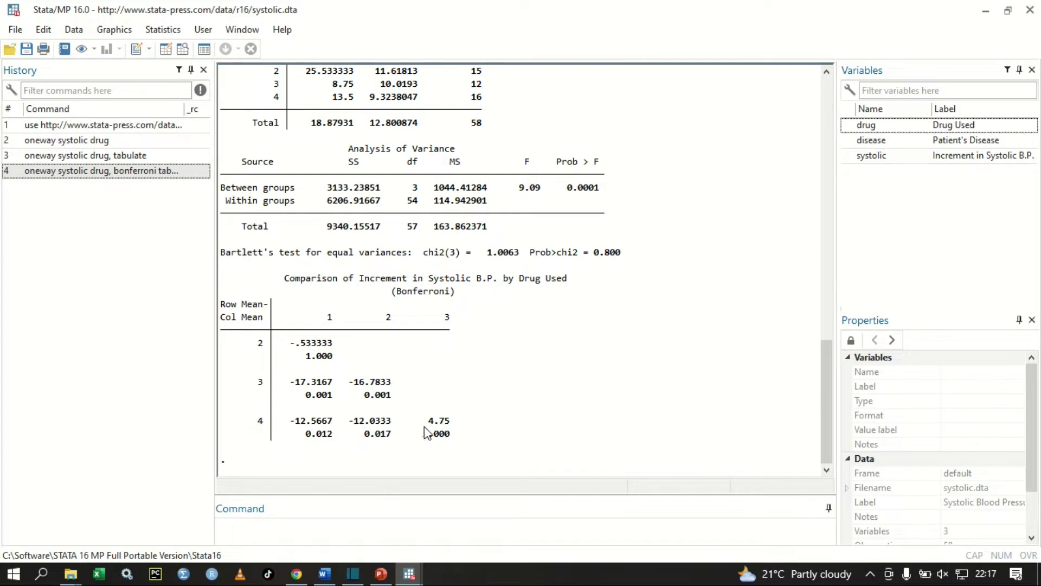
drag(421, 423, 464, 423)
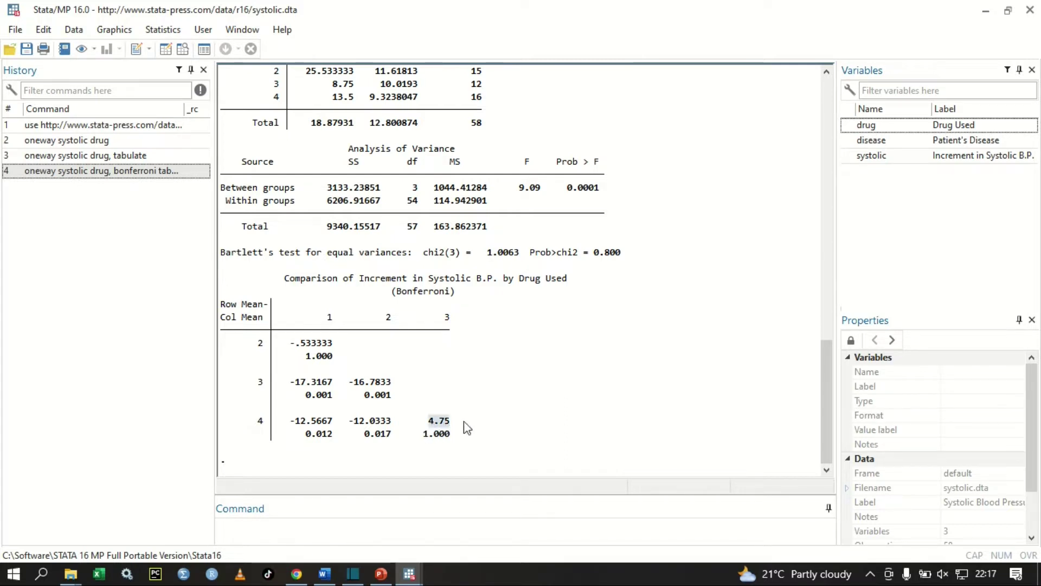
click(426, 437)
drag(426, 437, 452, 434)
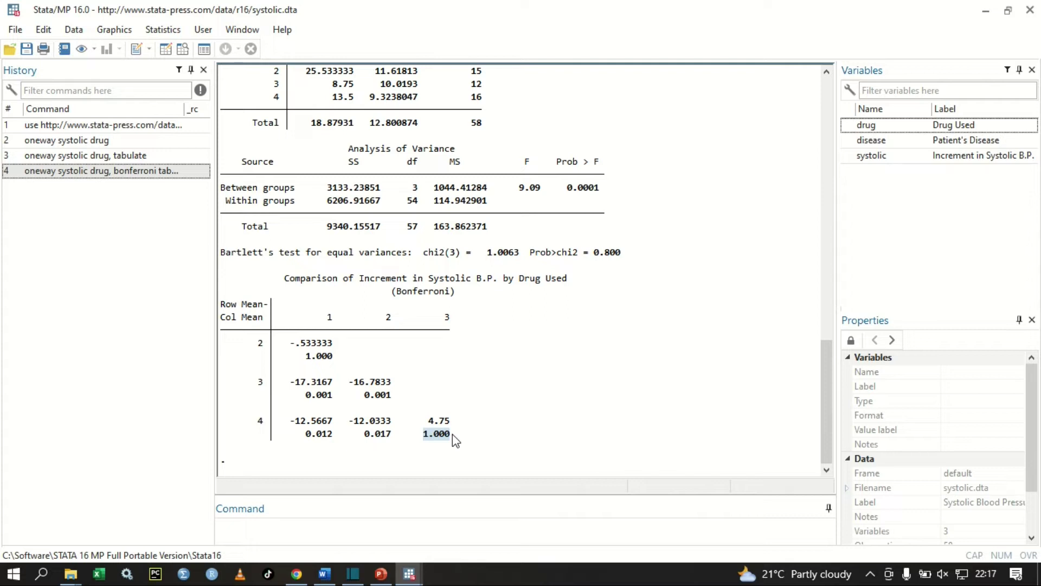
click(411, 573)
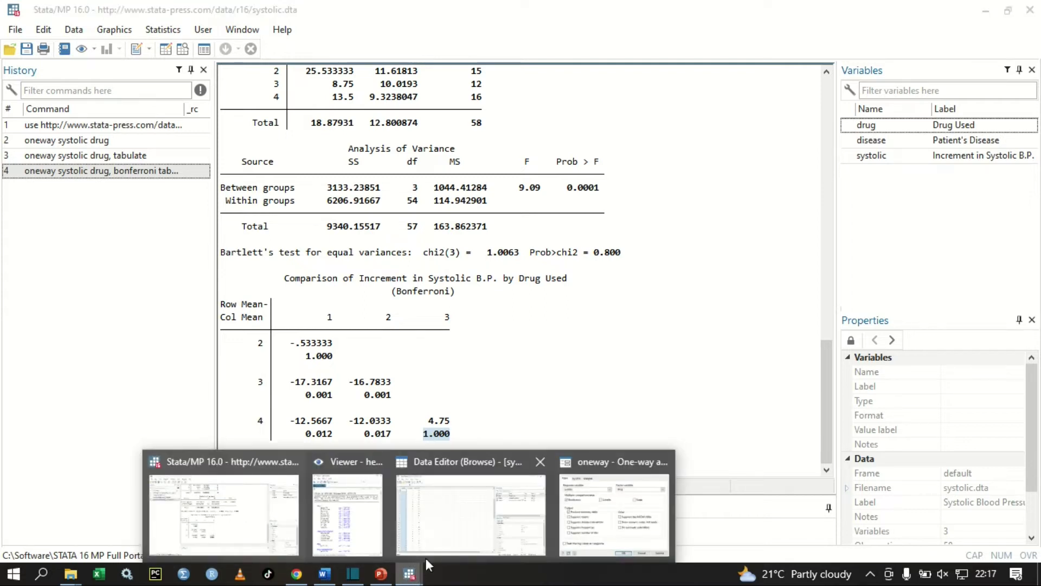
click(592, 515)
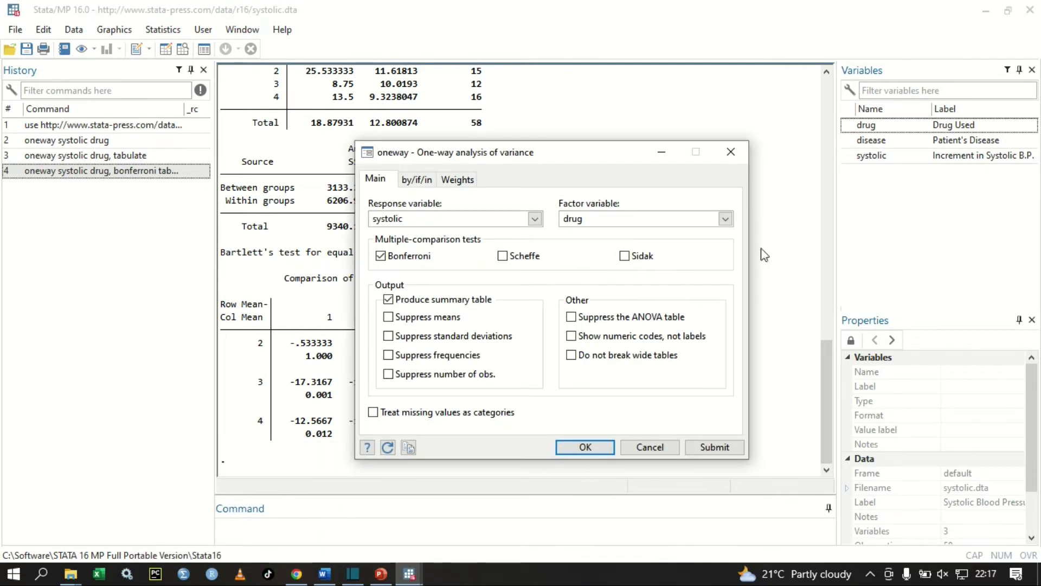
click(673, 155)
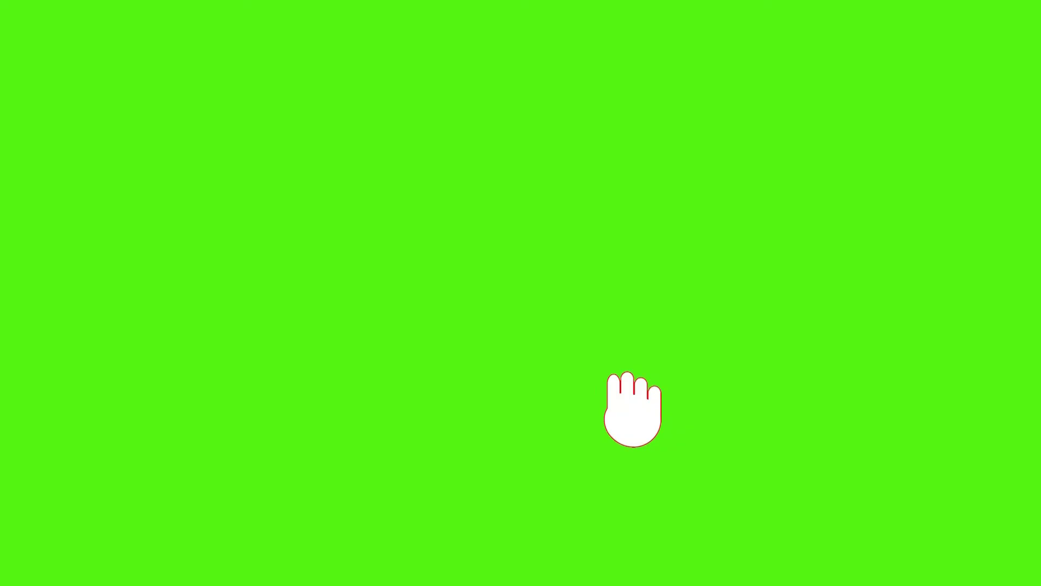